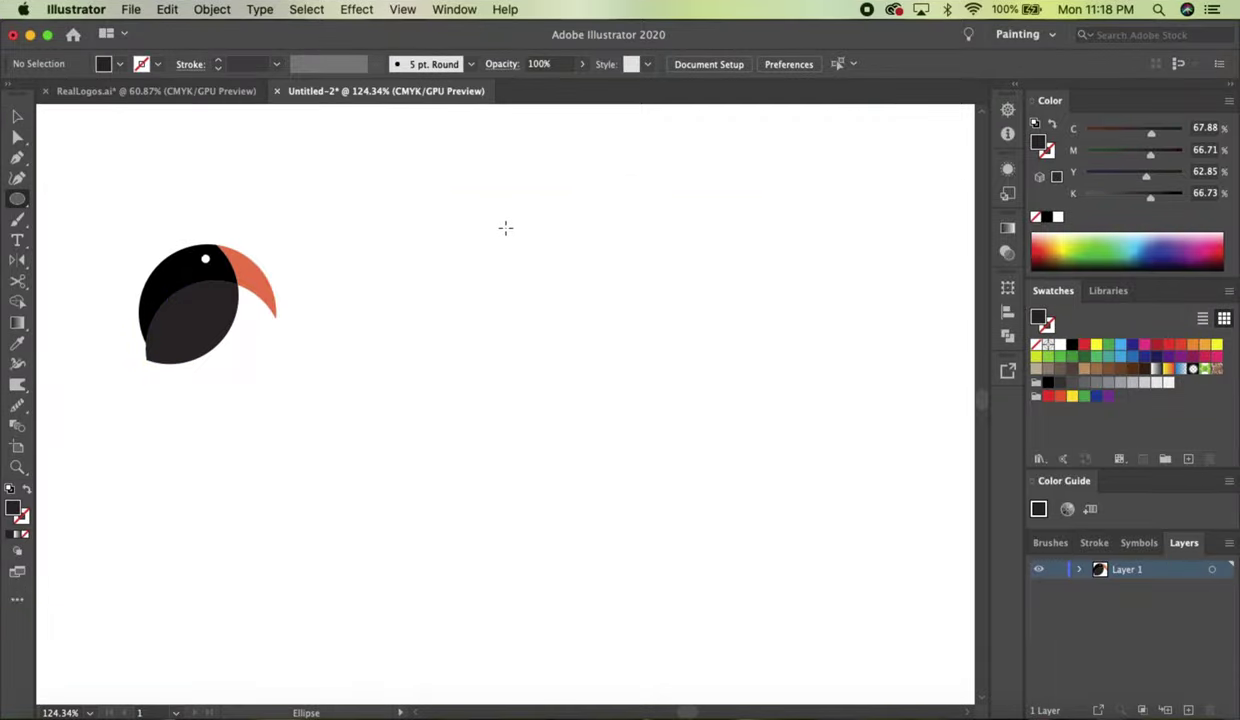
Draw a circle near the canvas centre and Alt-drag an offset copy
left_click_drag(506, 228, 667, 388)
scroll(600, 340, "right", 3)
scroll(600, 340, "up", 1)
mouse_move(522, 340)
left_mouse_down()
mouse_move(540, 376)
mouse_move(468, 335)
left_mouse_up()
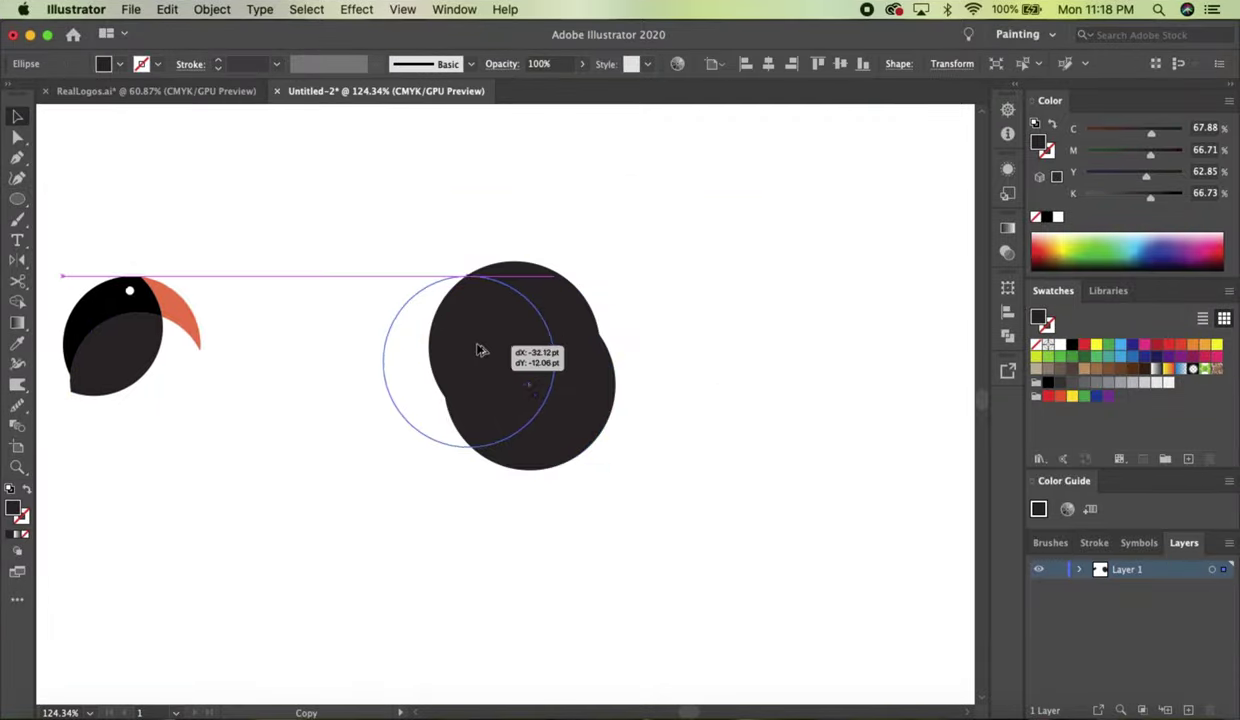
Carve the overlapping circles with the Shape Builder, leaving a crescent beak shape
left_click(565, 321, "shift")
left_click(553, 450, "shift")
key("shift+m")
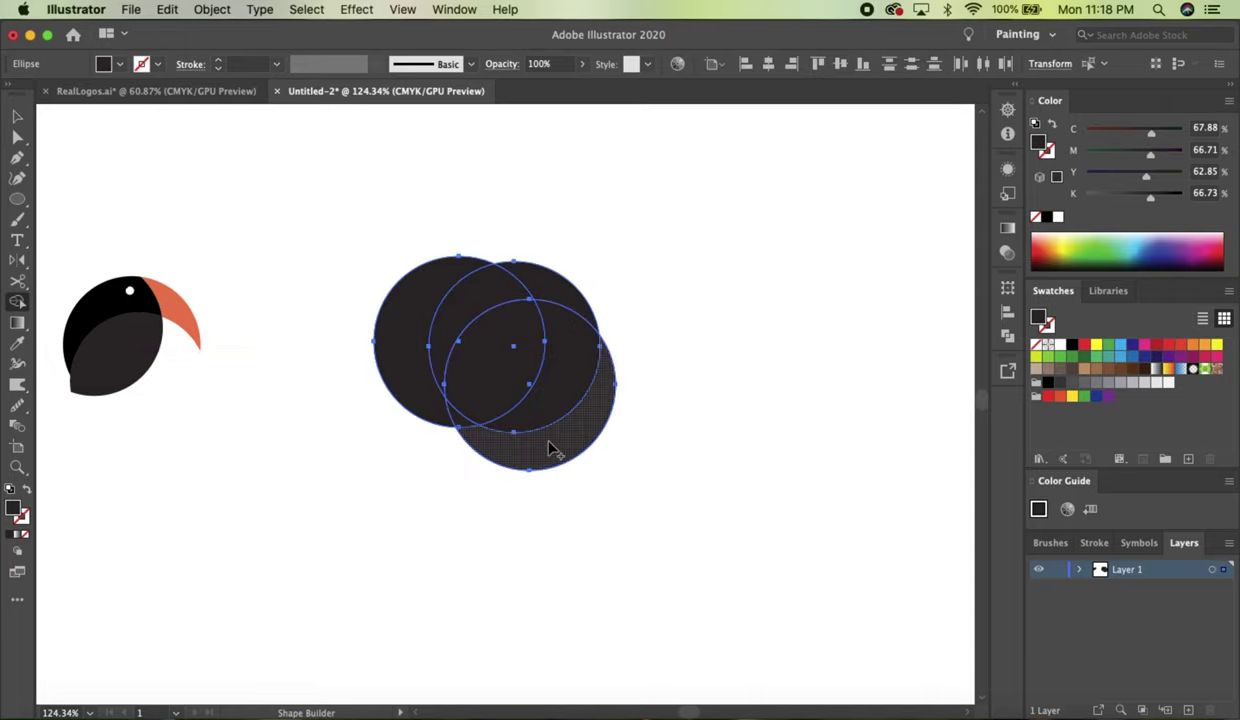
left_click(550, 445, "alt")
left_click(407, 361, "alt")
left_click(570, 385, "alt")
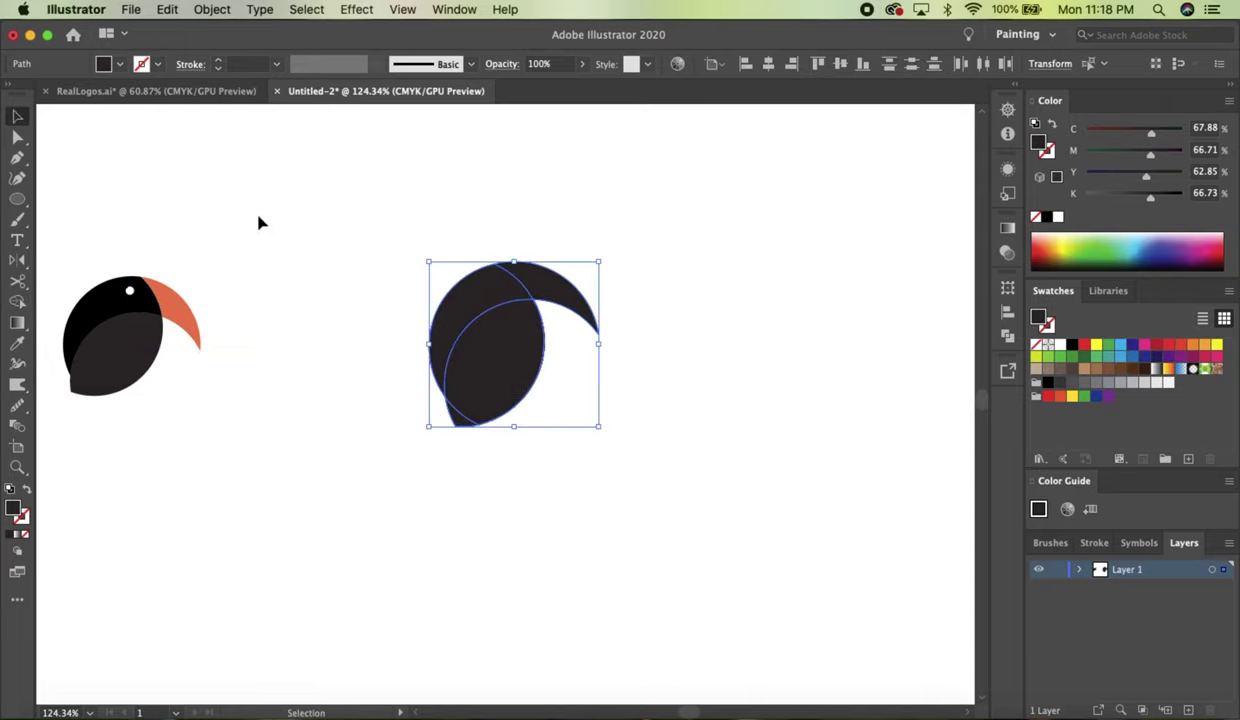
Split the shapes with Pathfinder Divide and ungroup the pieces
right_click(553, 290)
key("Escape")
left_click(1007, 335)
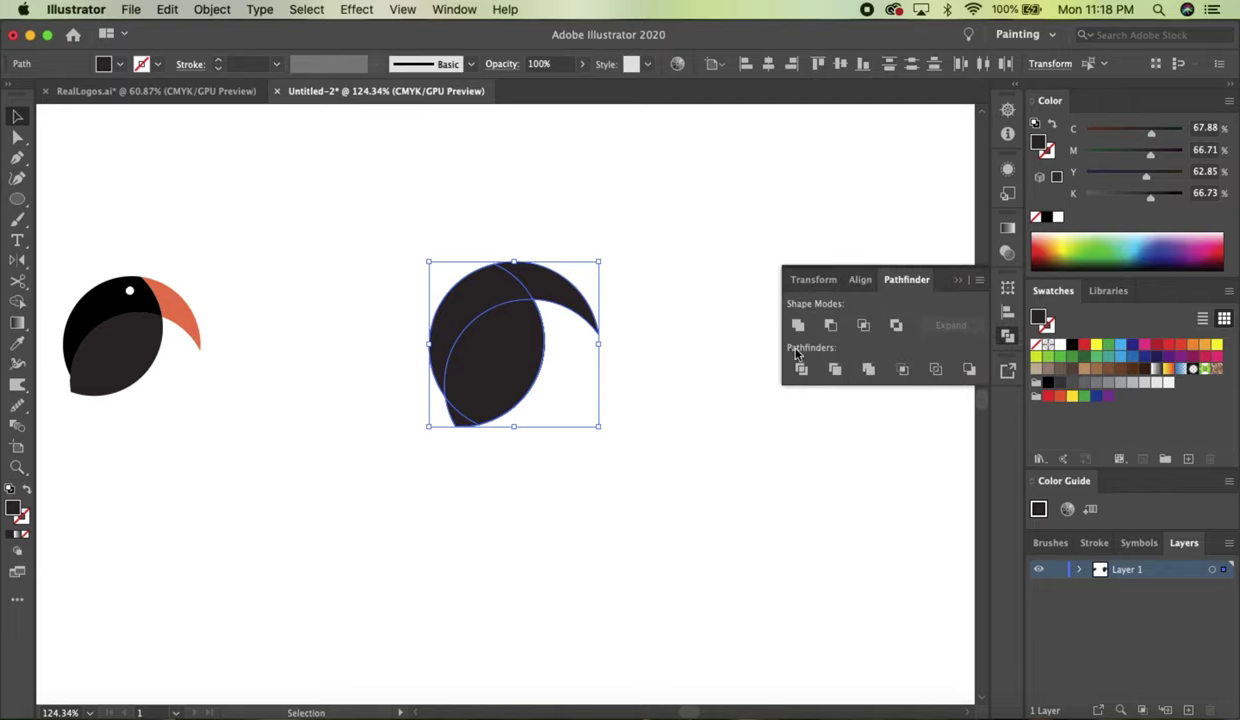
left_click(801, 369)
right_click(556, 298)
left_click(598, 435)
Colour the beak orange, sampled from the first toucan's beak
left_click(565, 295)
key("i")
left_click(178, 318)
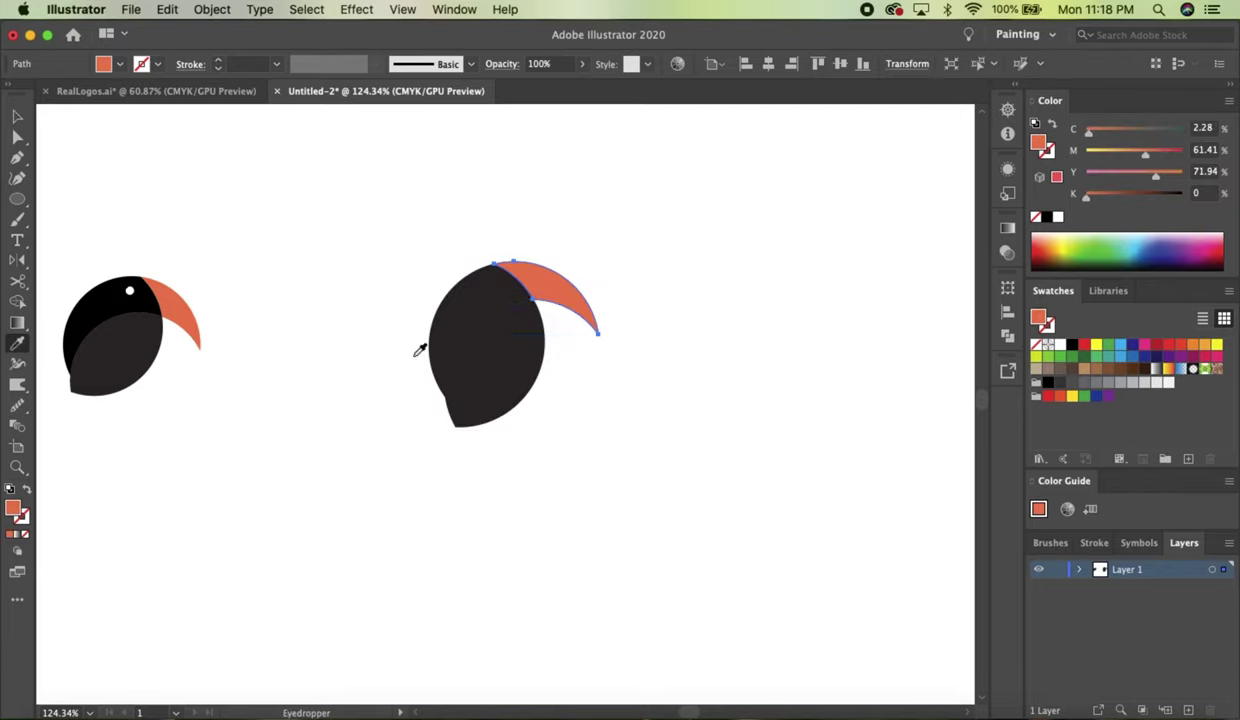
key("v")
left_click(460, 420)
left_click(1007, 335)
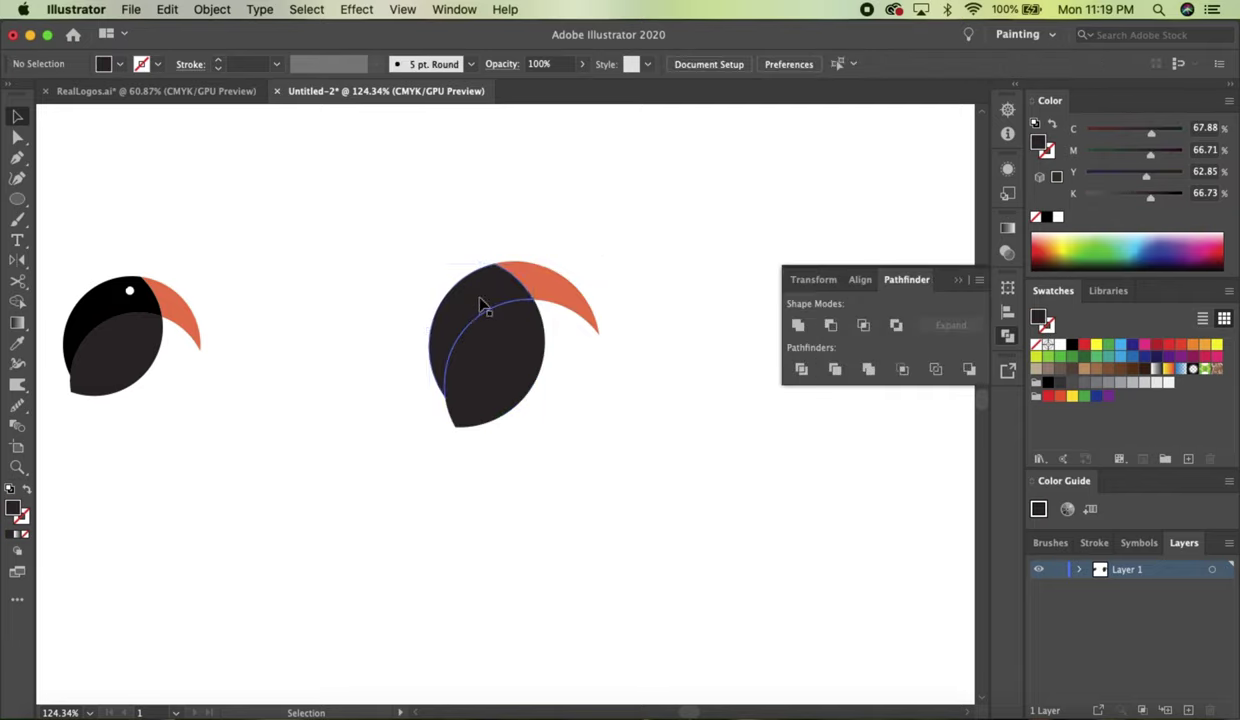
Tilt the head slightly and add a small white ellipse eye
left_click(500, 340)
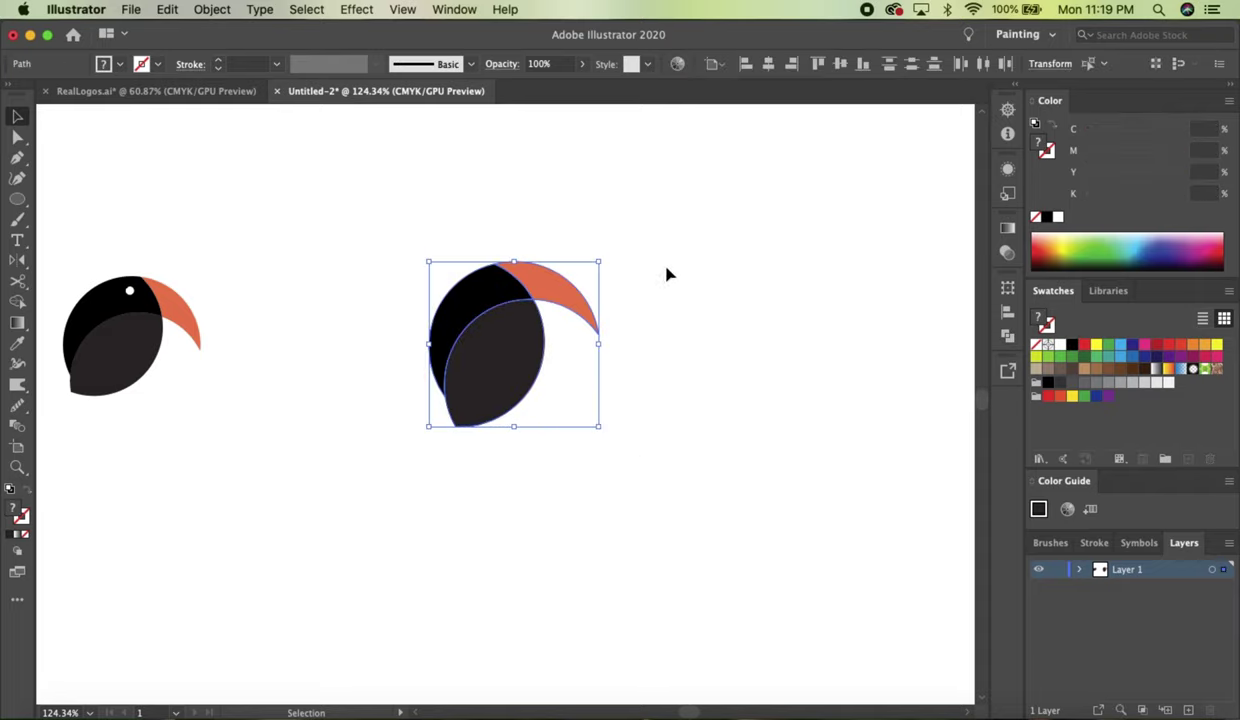
left_click_drag(669, 274, 714, 318)
key("l")
left_click_drag(501, 277, 513, 289)
key("i")
left_click(129, 290)
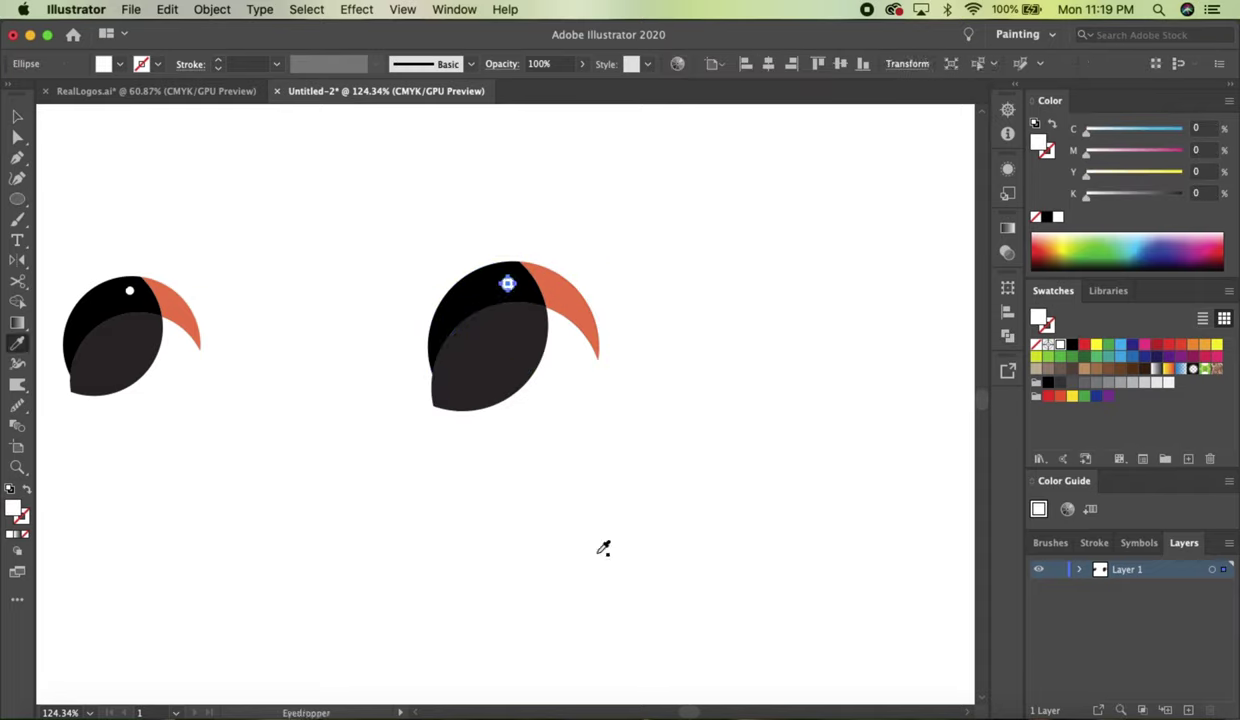
key("v")
left_click(603, 548)
Create a darker shading shape from an offset copy of the lower body
scroll(575, 330, "up", 3)
left_click_drag(469, 353, 482, 366)
key("shift+m")
key("v")
left_click(407, 388, "shift")
key("shift+m")
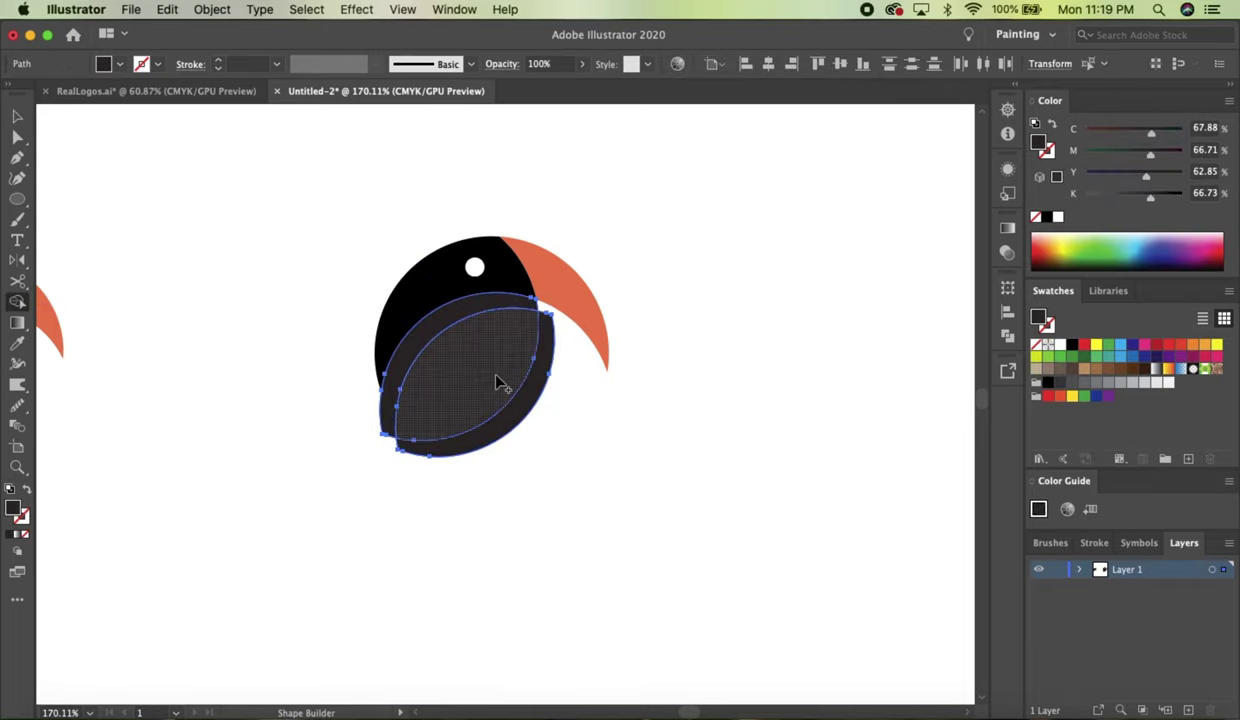
left_click(500, 383)
key("v")
left_click(457, 374)
double_click(13, 508)
key("Return")
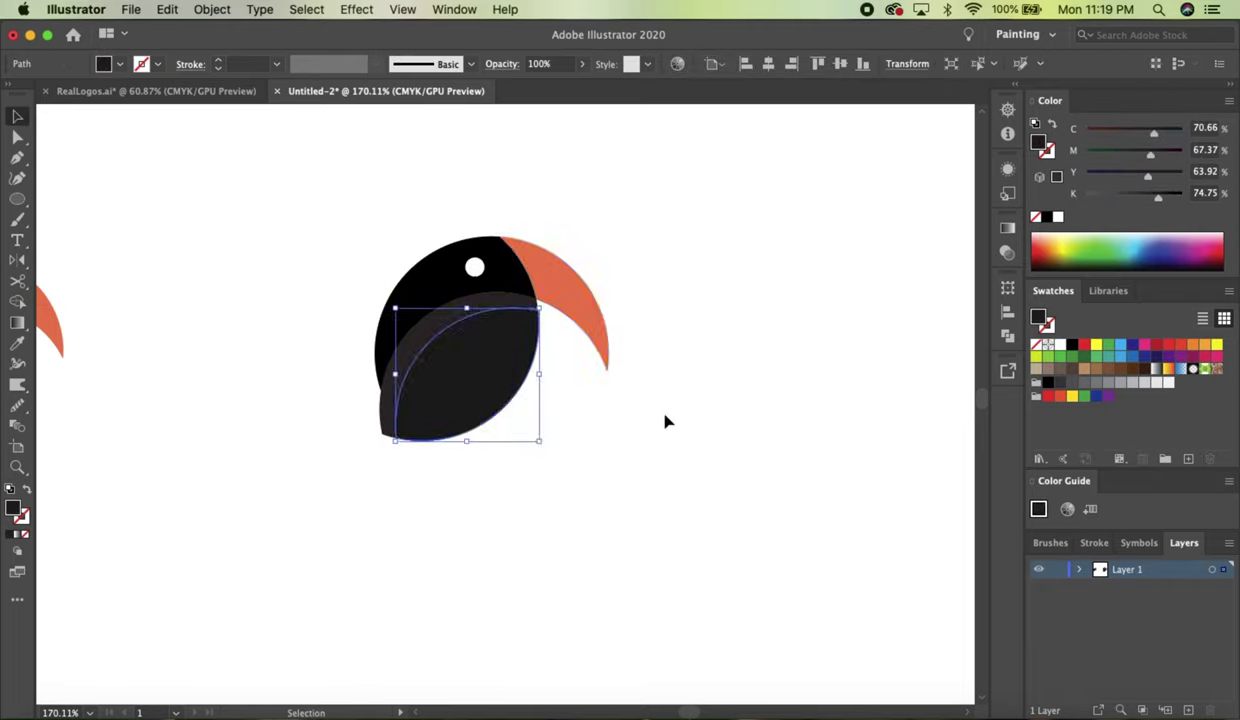
Split the black head where it overlaps the shading and set its dark fill
left_click(430, 285)
key("shift+m")
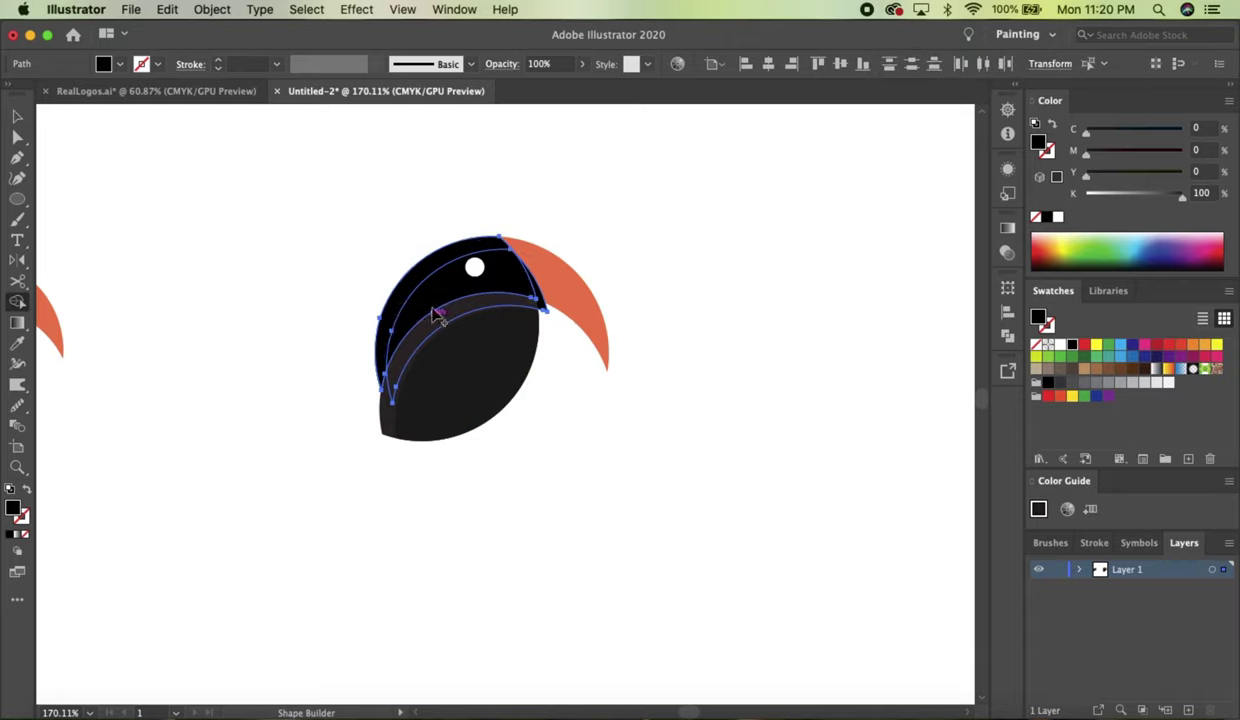
left_click(437, 324)
key("v")
left_click(402, 272)
double_click(13, 508)
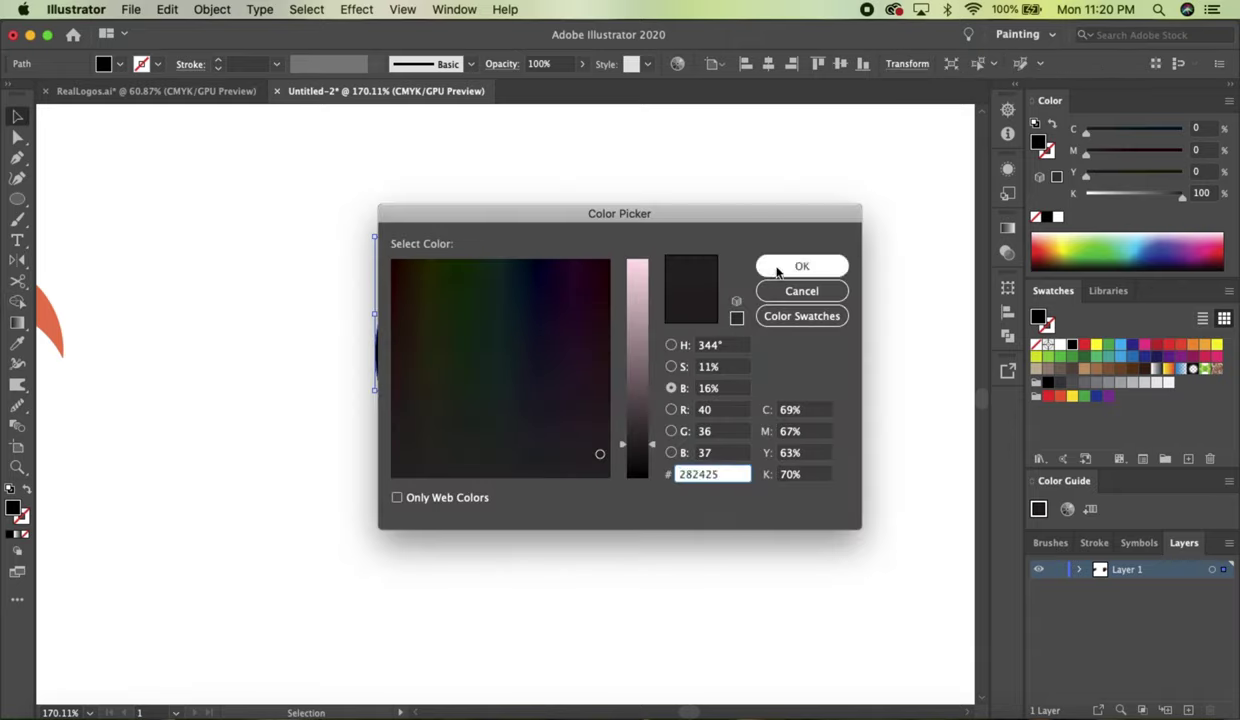
key("Return")
Reapply the dark grey #282425 fill to the head shape
double_click(423, 280)
key("Escape")
left_click(418, 285)
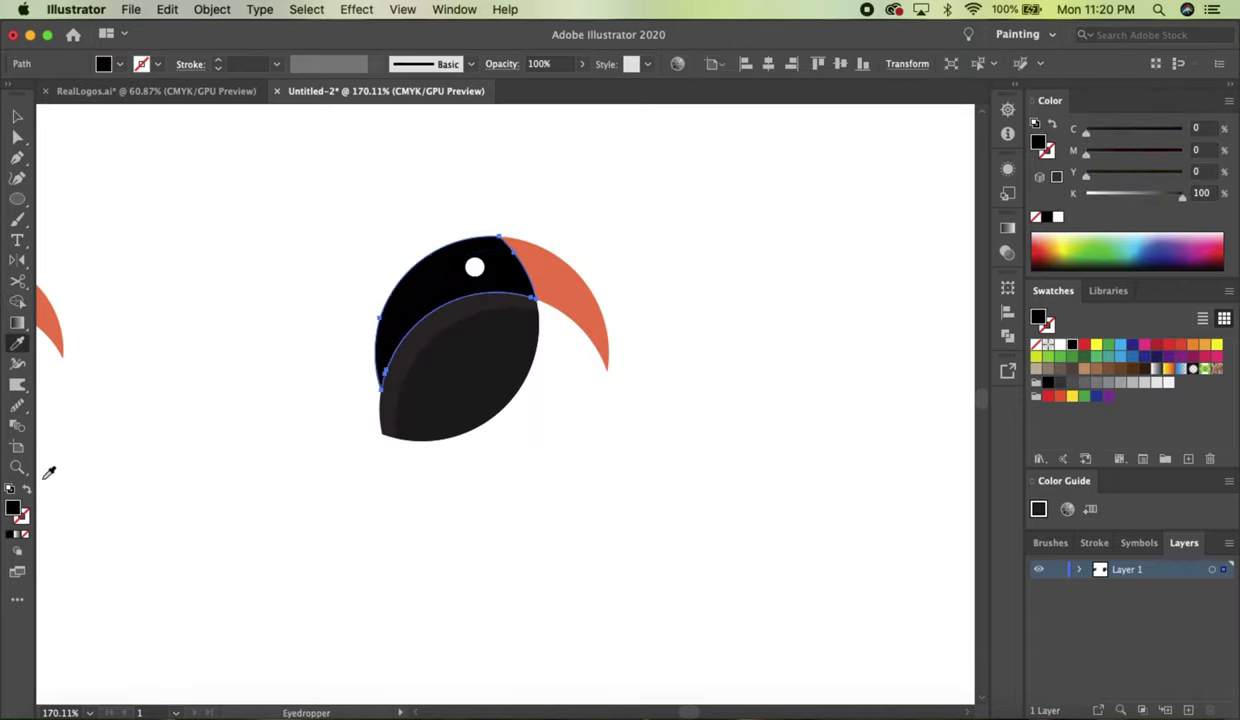
key("i")
double_click(13, 508)
key("Return")
key("v")
left_click(686, 367)
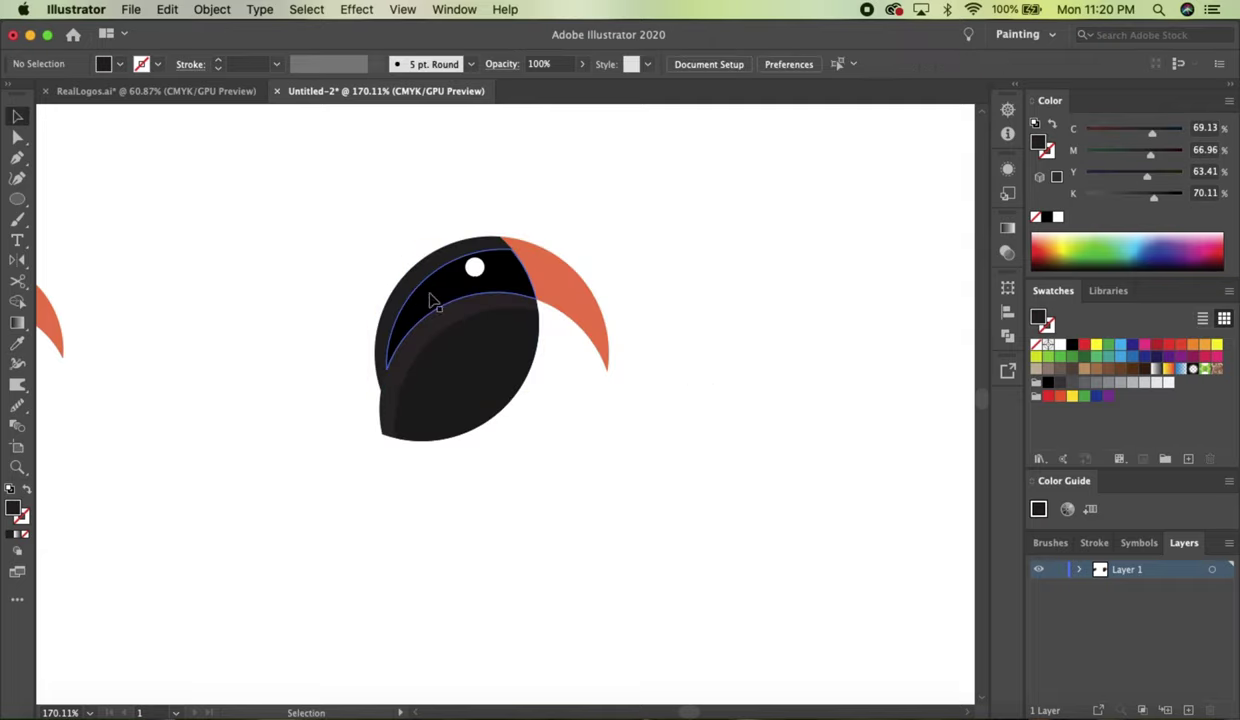
left_click(455, 340)
Slim the beak by removing the overlap with a slightly lowered copy
scroll(540, 313, "up", 2)
scroll(540, 313, "right", 2)
left_click_drag(505, 320, 506, 332)
key("shift+m")
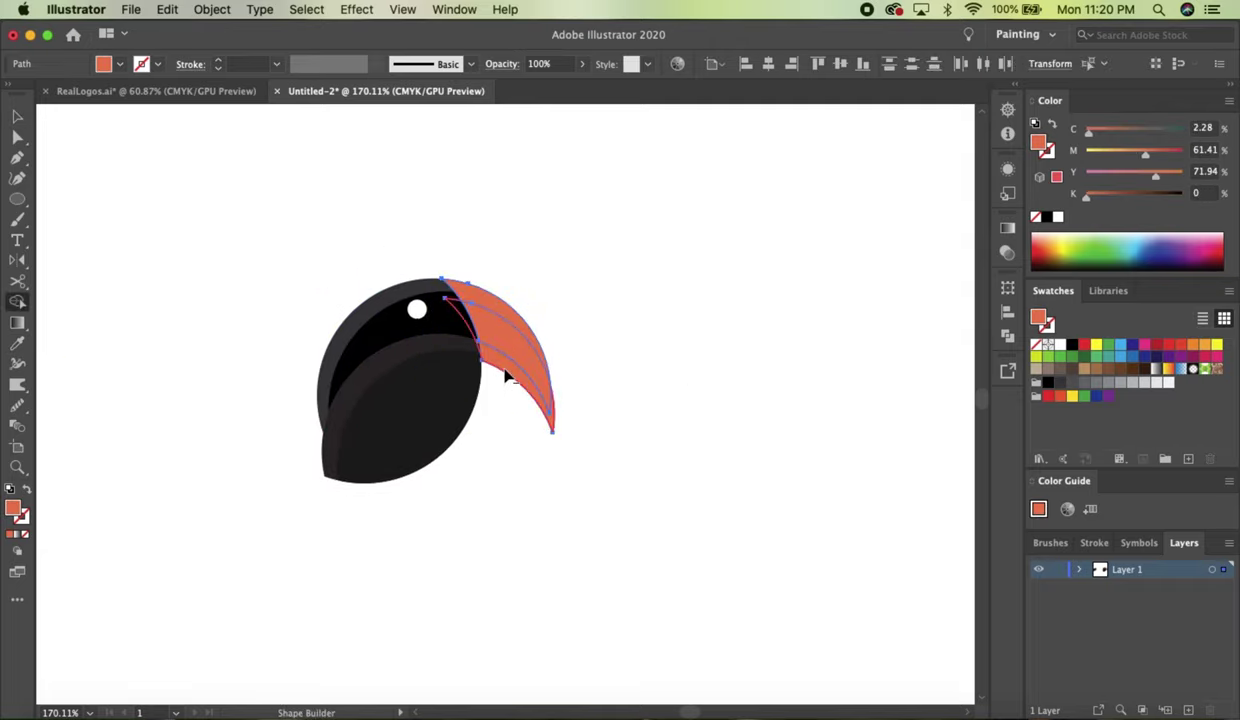
left_click(505, 375, "alt")
key("v")
left_click(485, 332)
Give the slimmed beak a slightly darker orange and select the whole toucan
double_click(15, 500)
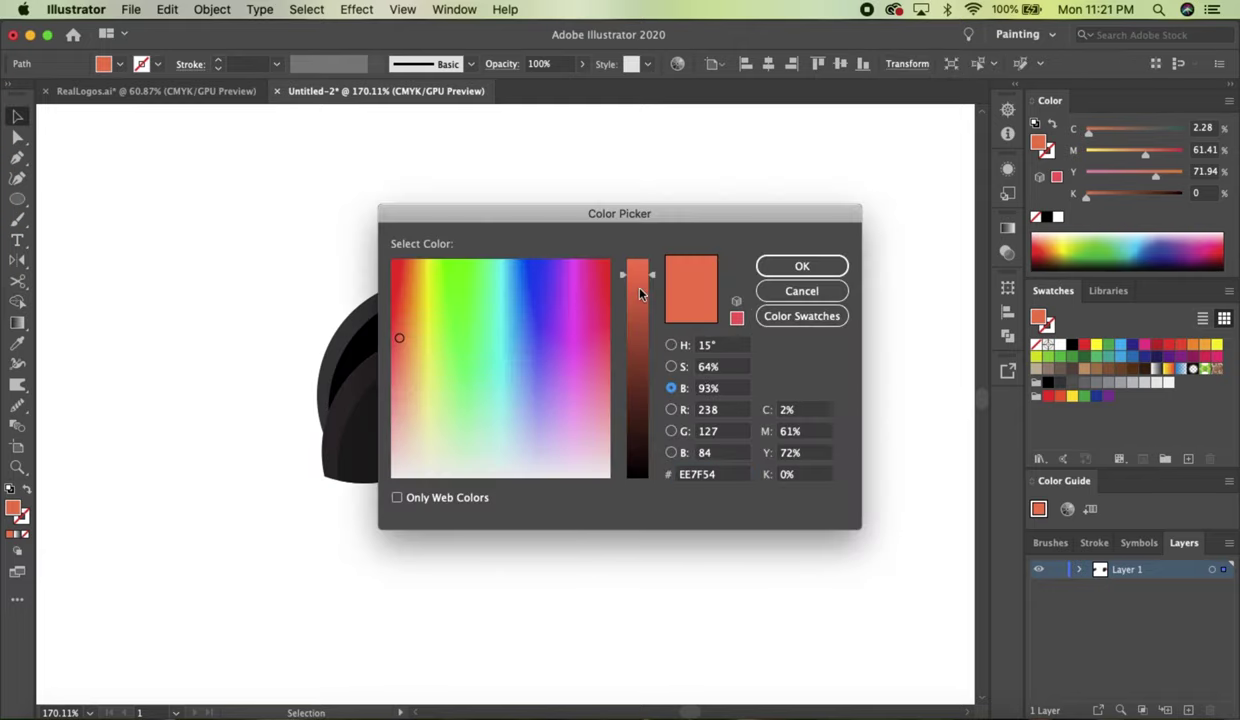
left_click_drag(640, 292, 642, 300)
key("Return")
left_click(650, 315)
left_click_drag(612, 500, 609, 493)
left_click(356, 9)
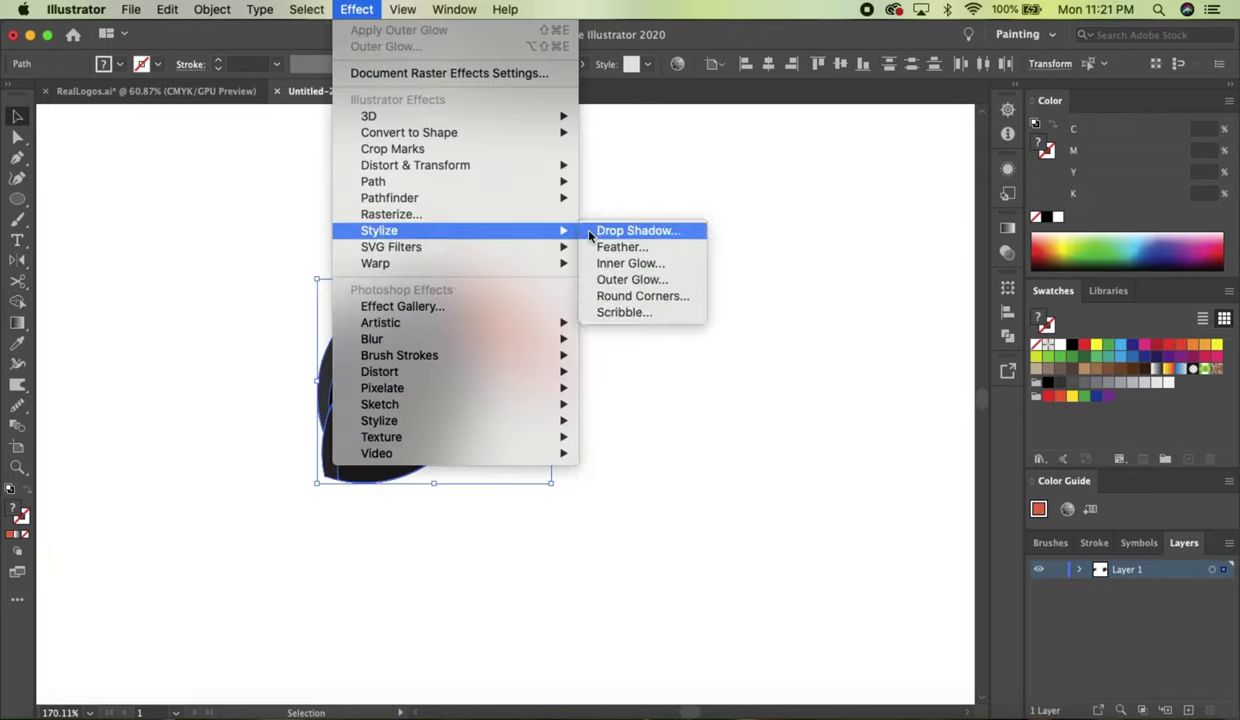
Apply a drop shadow: 50% opacity, 3 pt X offset, 4 pt Y offset, 5 pt blur
left_click(645, 230)
type("50")
key("Tab")
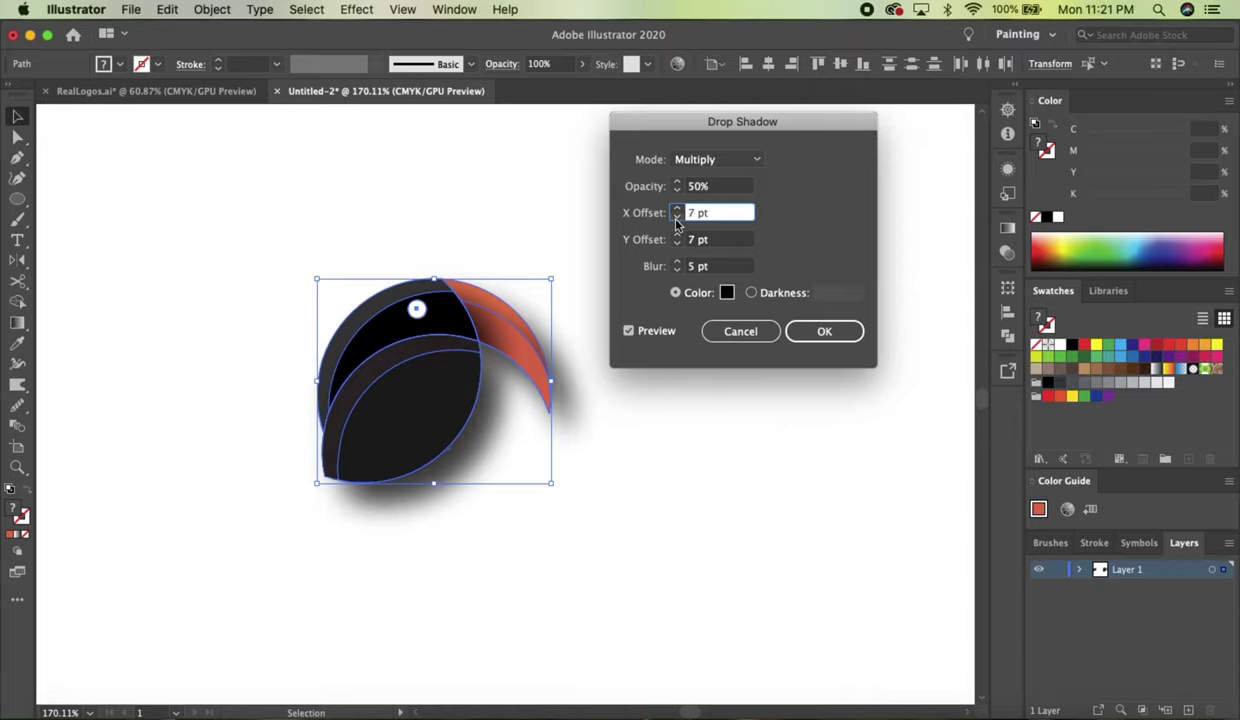
type("3")
key("Tab")
type("4")
key("Tab")
left_click(677, 269)
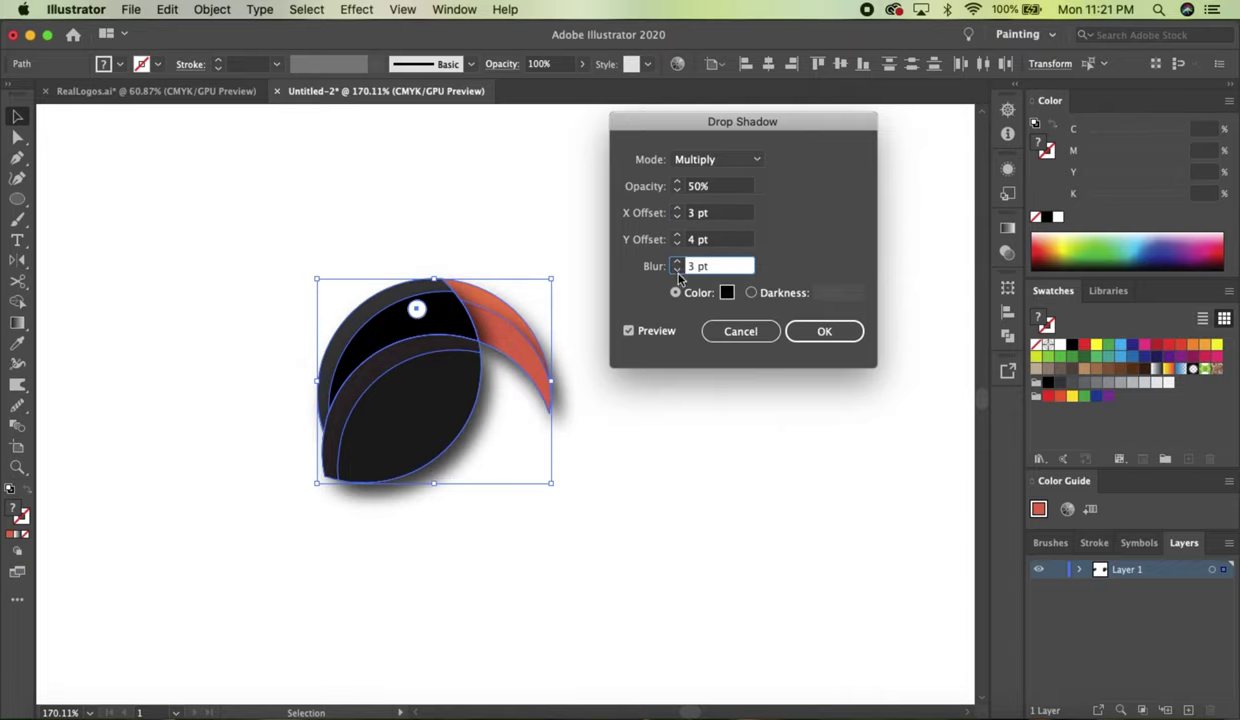
left_click(677, 263)
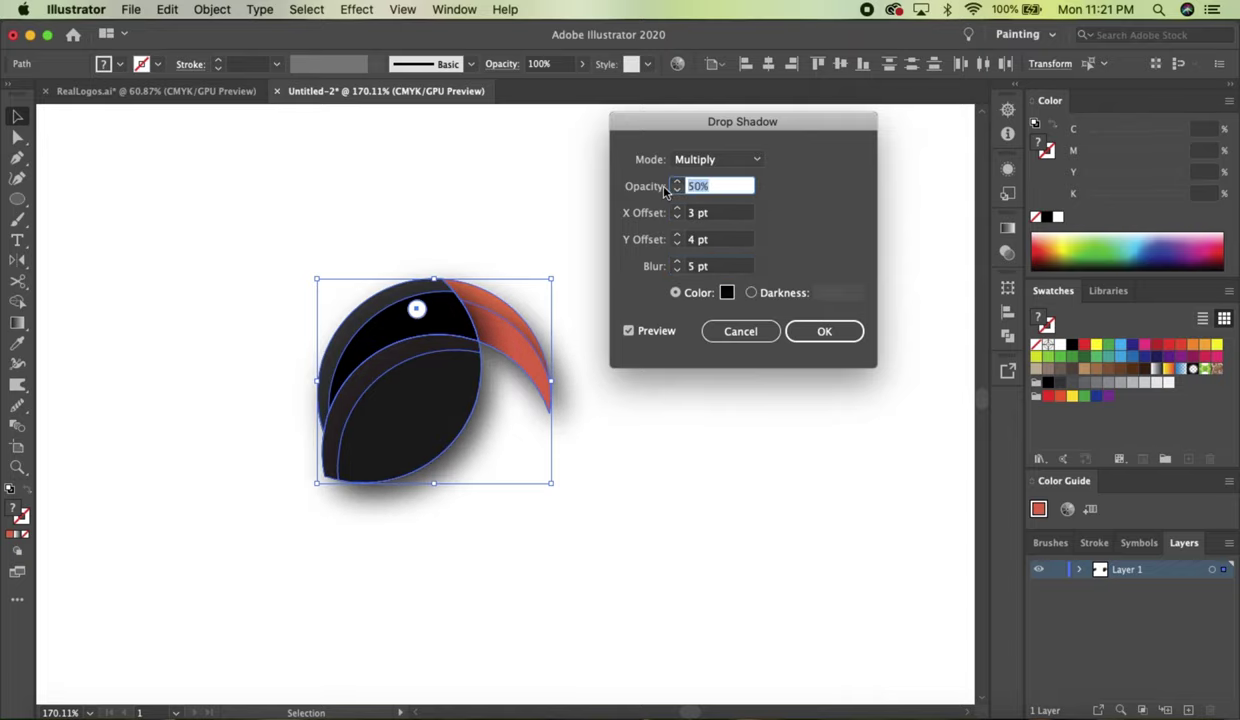
key("Return")
left_click(714, 374)
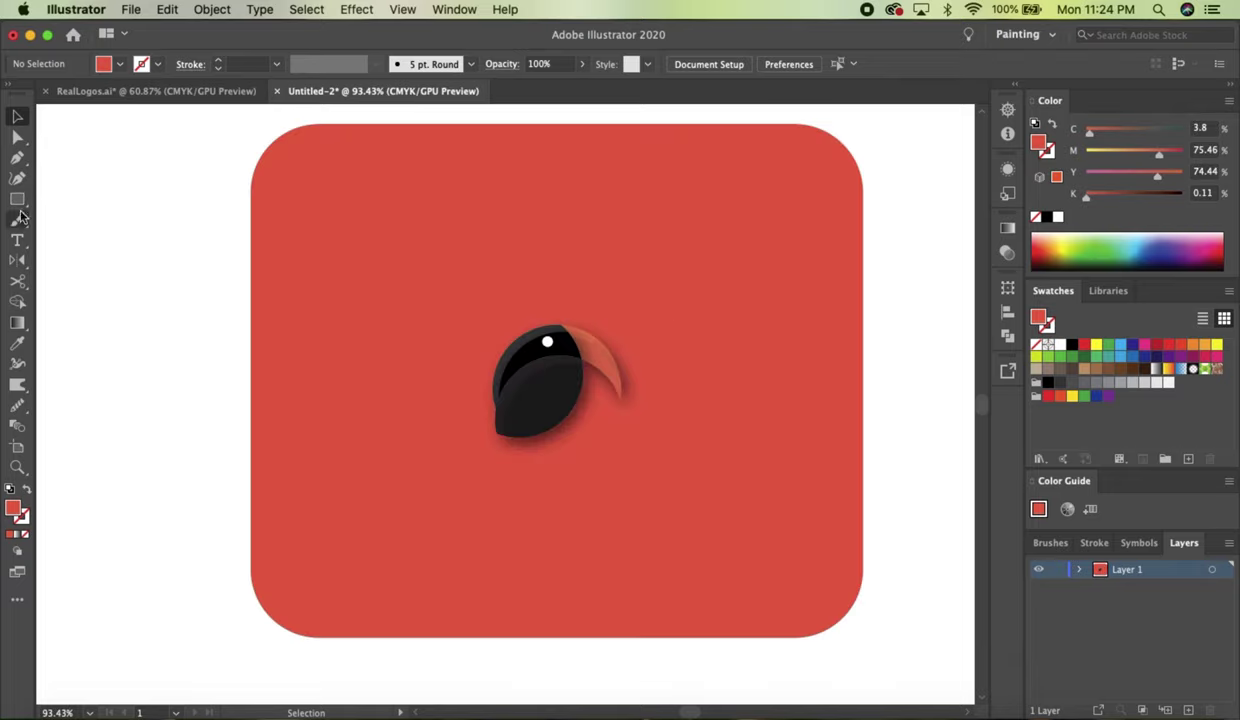
Change the backdrop's fill to a lighter red
left_click(509, 268)
double_click(13, 508)
left_click(520, 290)
left_click(800, 188)
left_click(893, 475)
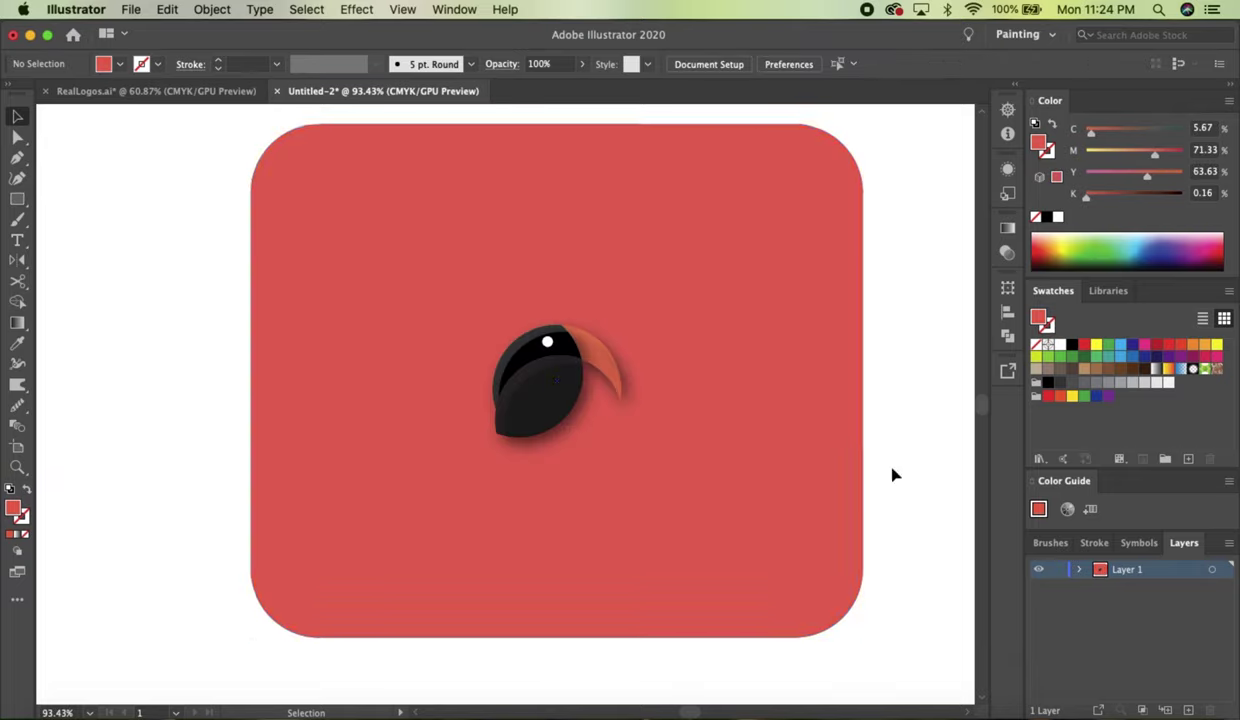
Add a text label left of the backdrop and set it in the Skia font
key("t")
left_click(112, 308)
type("TOCO TUCAN")
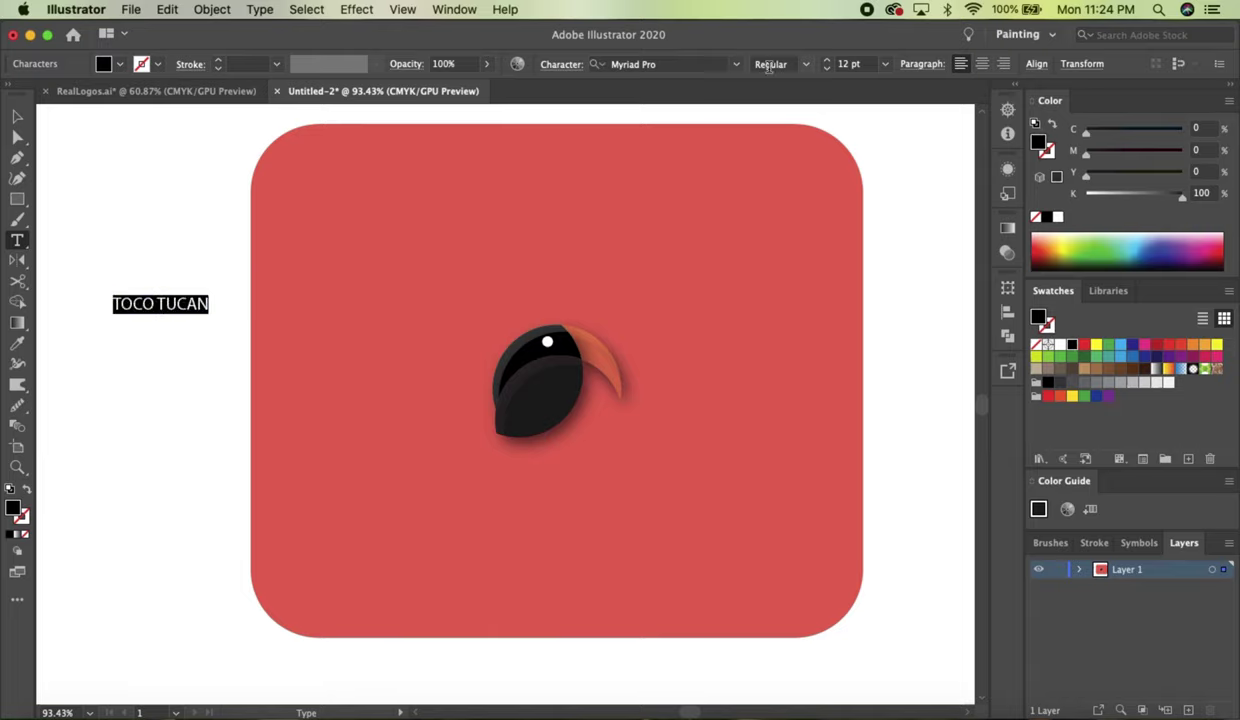
left_click(736, 64)
left_click(670, 168)
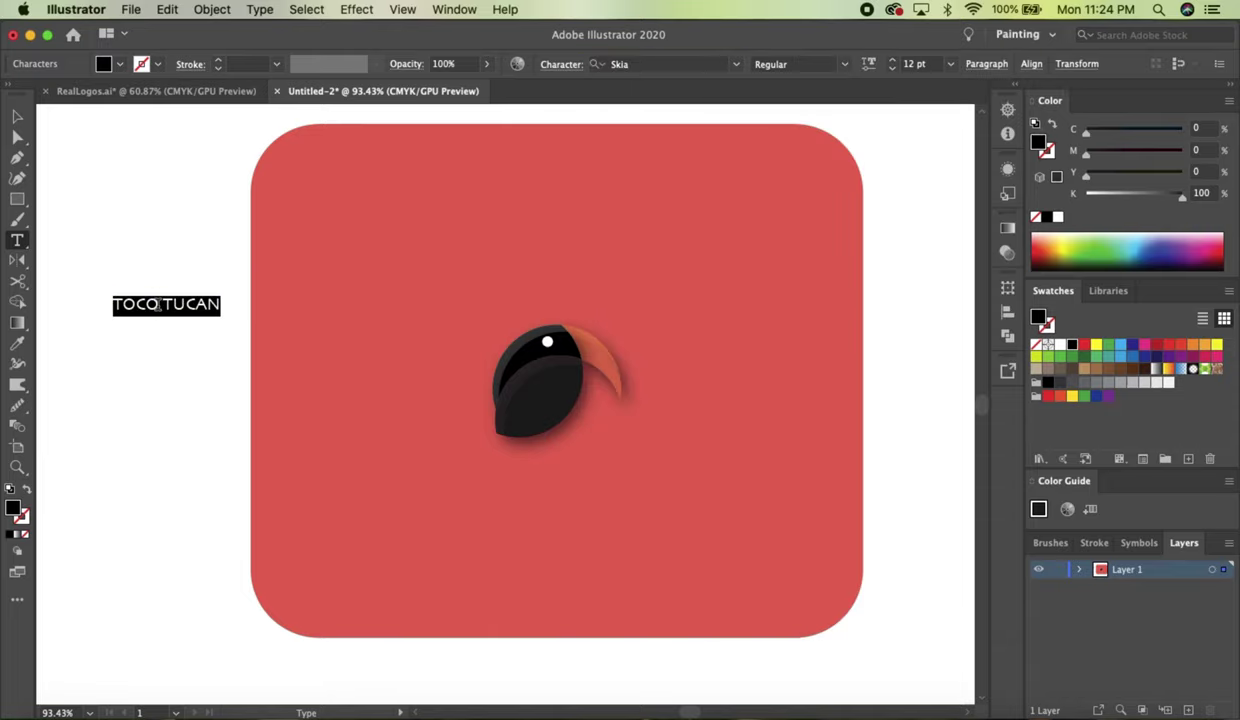
Switch the TOCO TUCAN title to Skia Black and move it below the toucan
left_click(166, 304)
key("super+a")
left_click(843, 64)
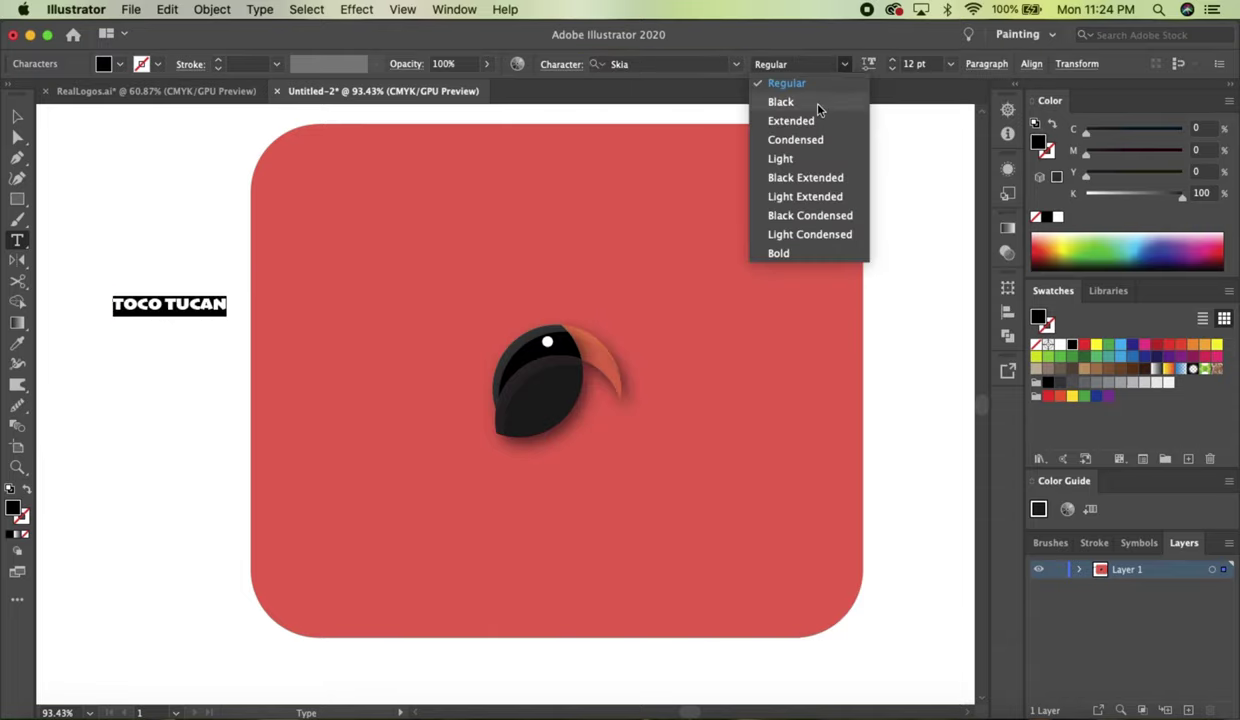
left_click(790, 103)
key("Escape")
left_click_drag(340, 385, 609, 490)
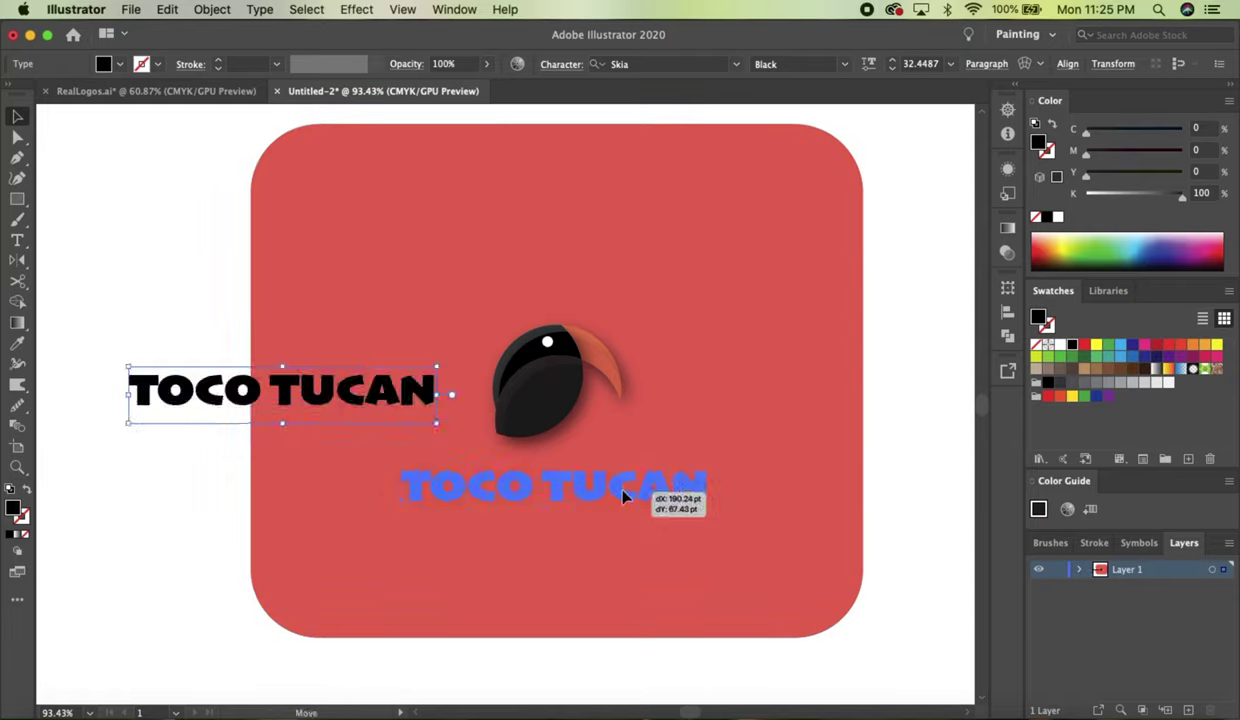
scroll(648, 490, "up", 3)
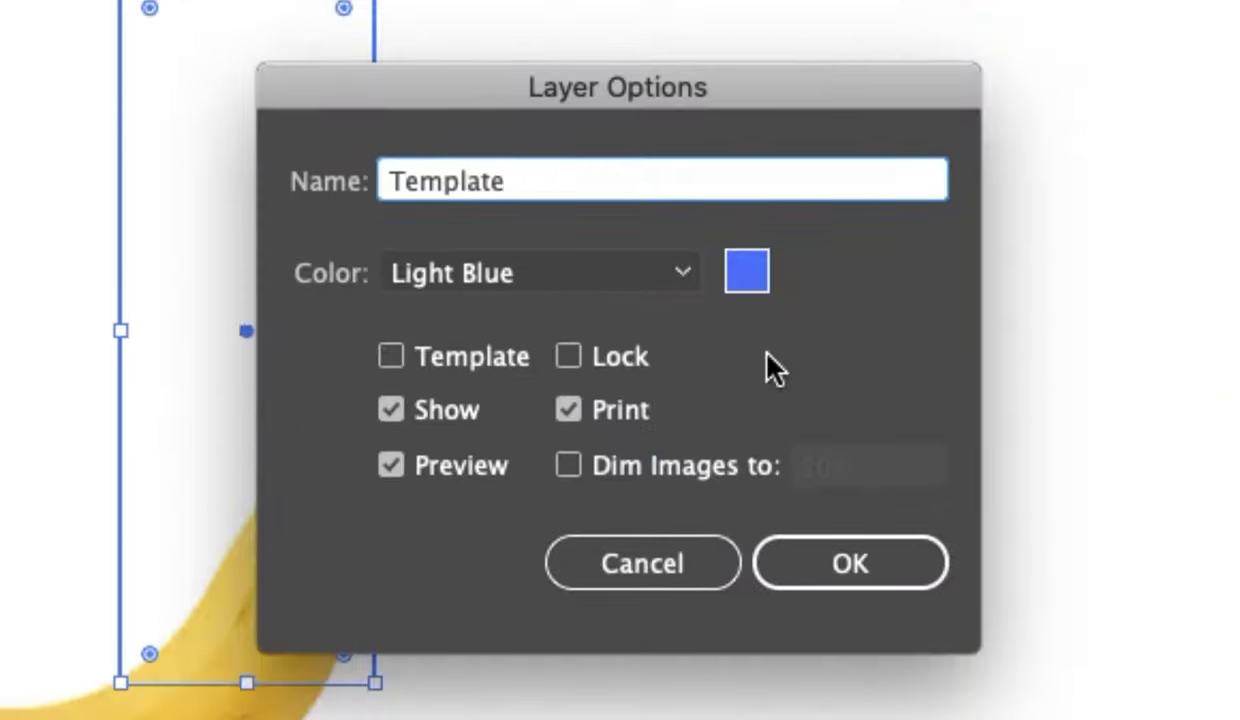
Mark the banana photo layer as a Template in Layer Options
left_click(391, 357)
left_click(850, 562)
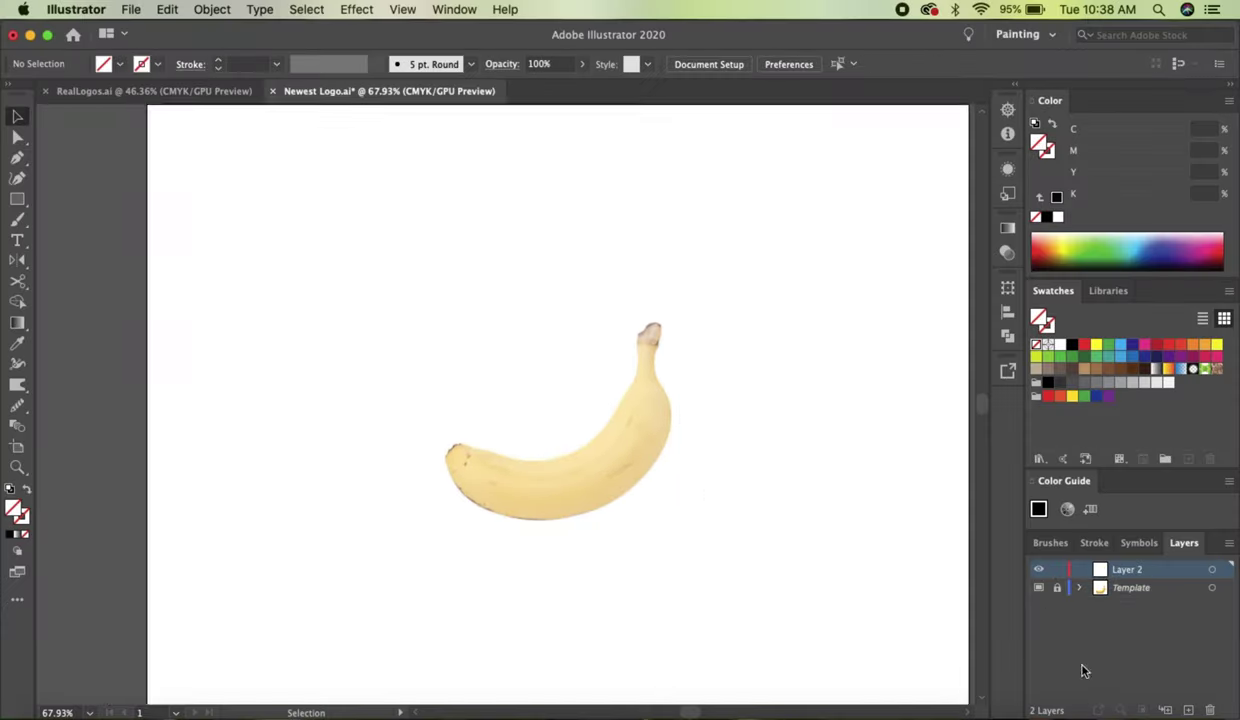
Rename Layer 2 to Outline and trace the banana body with a 2 pt black stroke
double_click(1128, 569)
type("Outline")
left_click(281, 423)
left_click(356, 444)
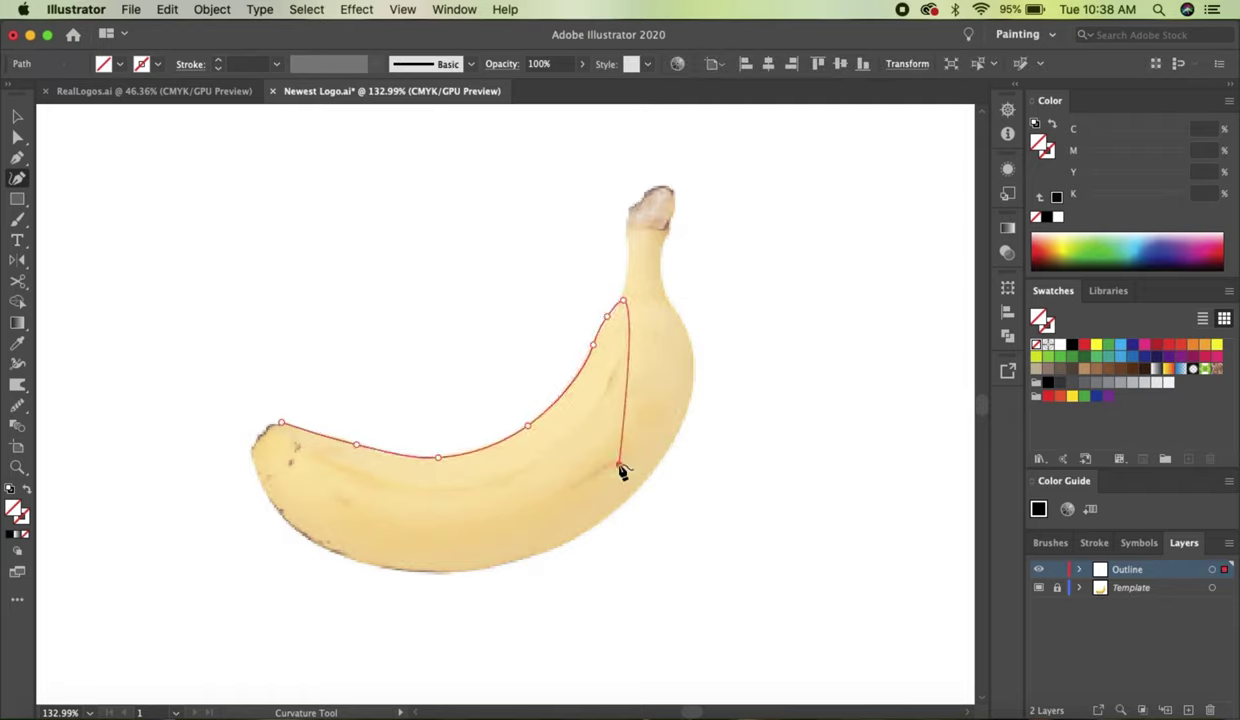
left_click(219, 60)
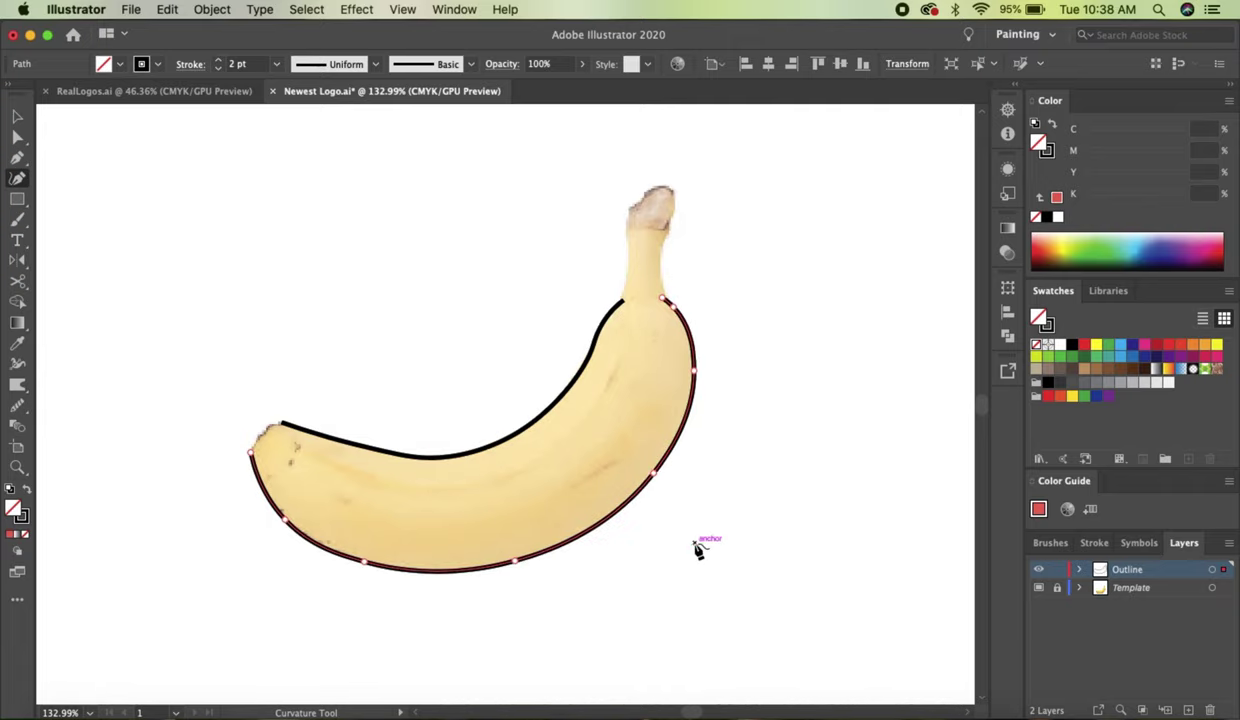
key("Escape")
Draw an ellipse over the banana's bottom tip and rotate it to match the tip
key("super+equal")
key("l")
left_click_drag(227, 412, 228, 412)
key("v")
left_click_drag(237, 341, 207, 442)
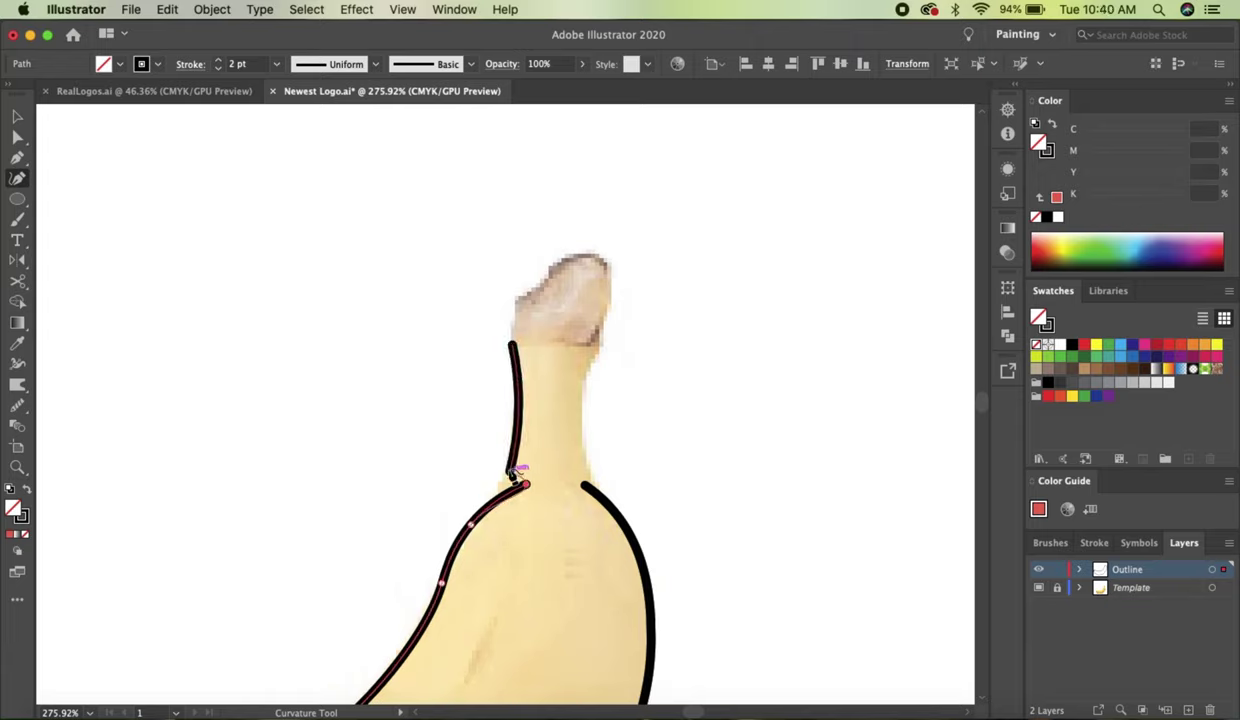
Draw a stem line and place an ellipse on top of the stem
left_click(668, 403)
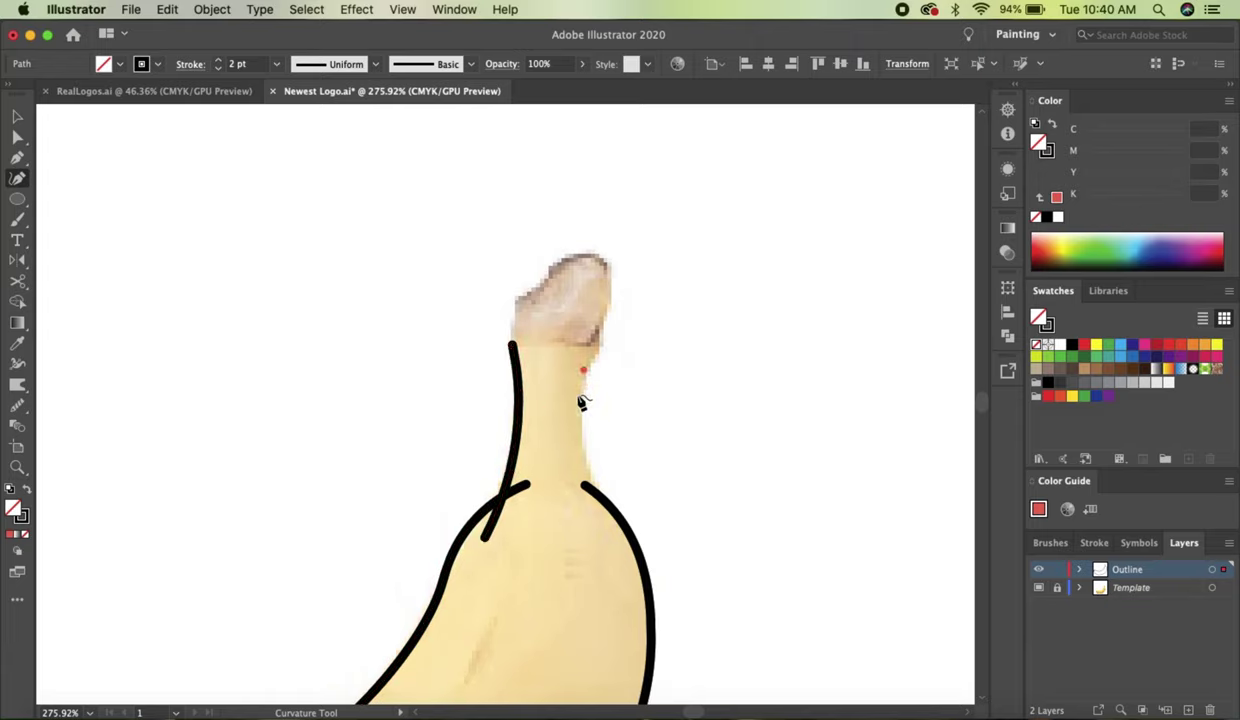
key("Escape")
key("l")
mouse_move(440, 281)
left_mouse_down()
mouse_move(563, 313)
mouse_move(499, 306)
left_mouse_up()
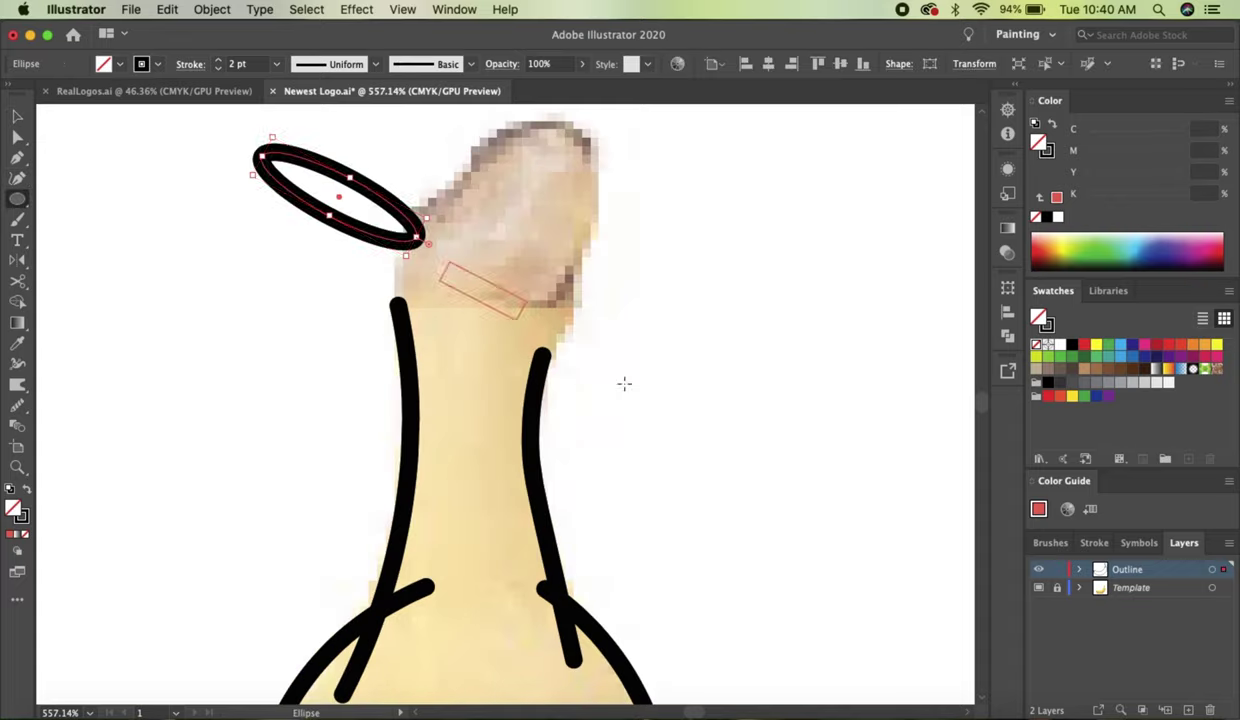
left_click_drag(332, 170, 470, 325)
left_click(590, 407)
key("v")
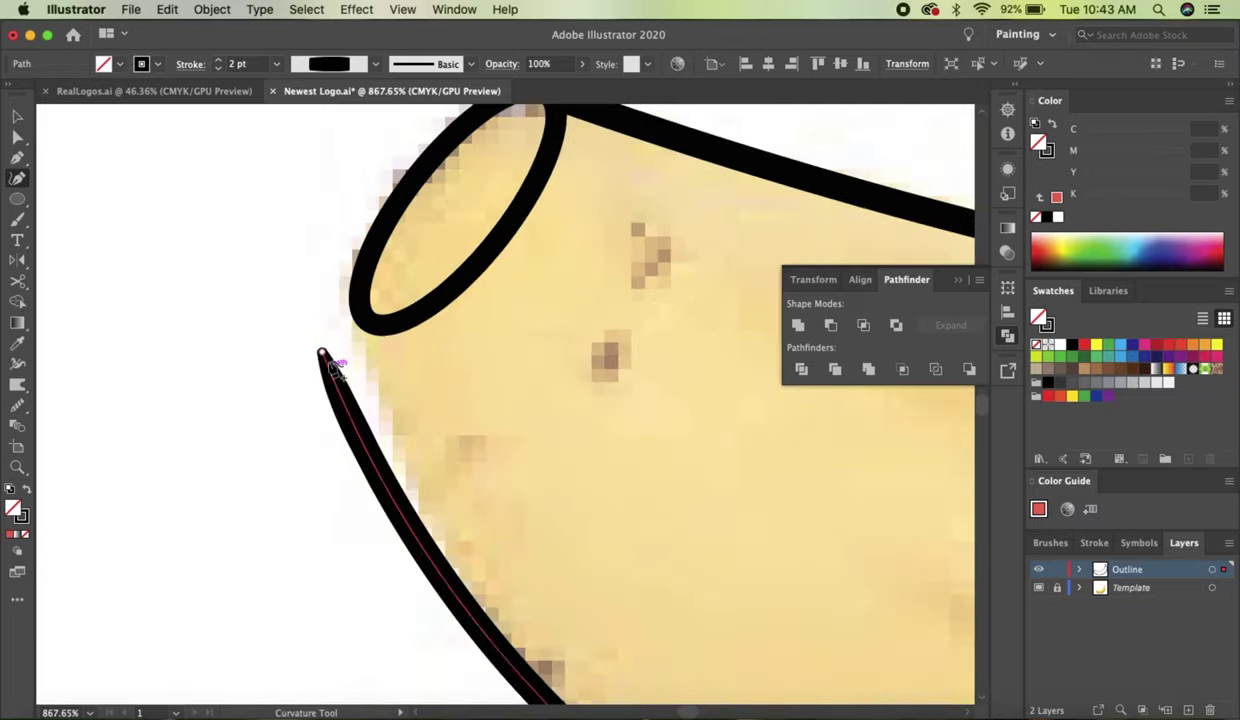
Join the outline to the tip ellipse and taper its end to a point
left_click(358, 320)
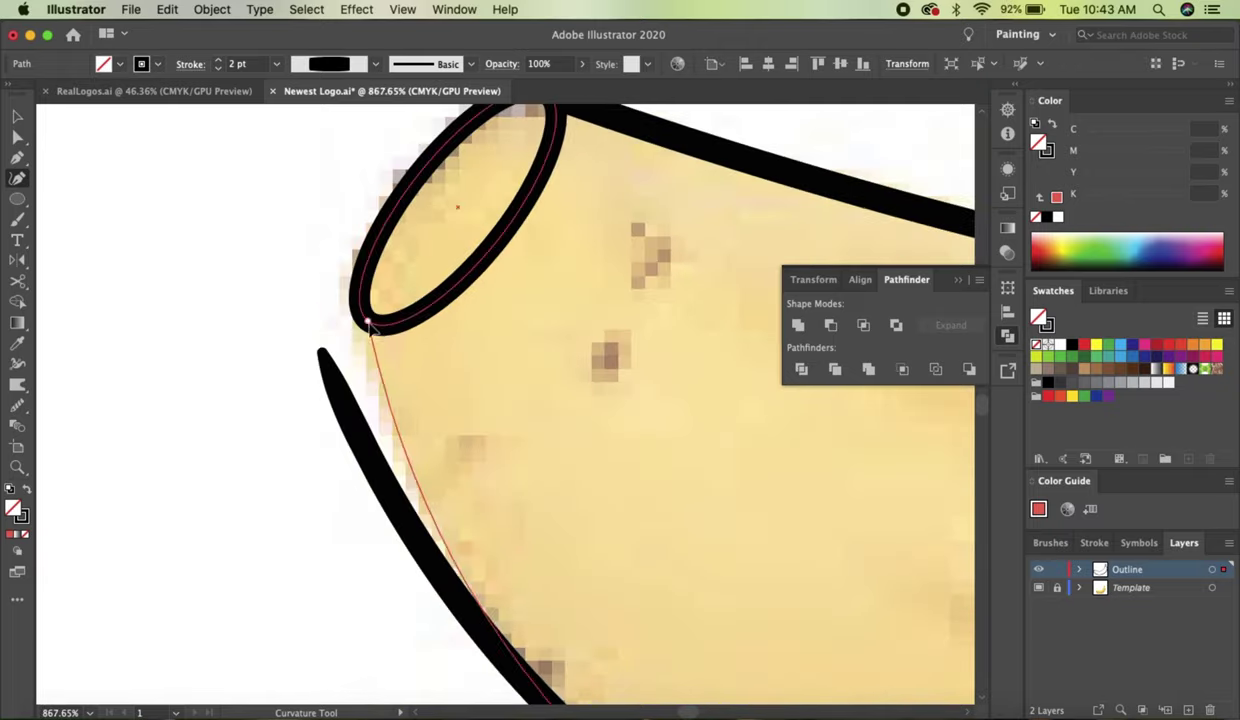
key("v")
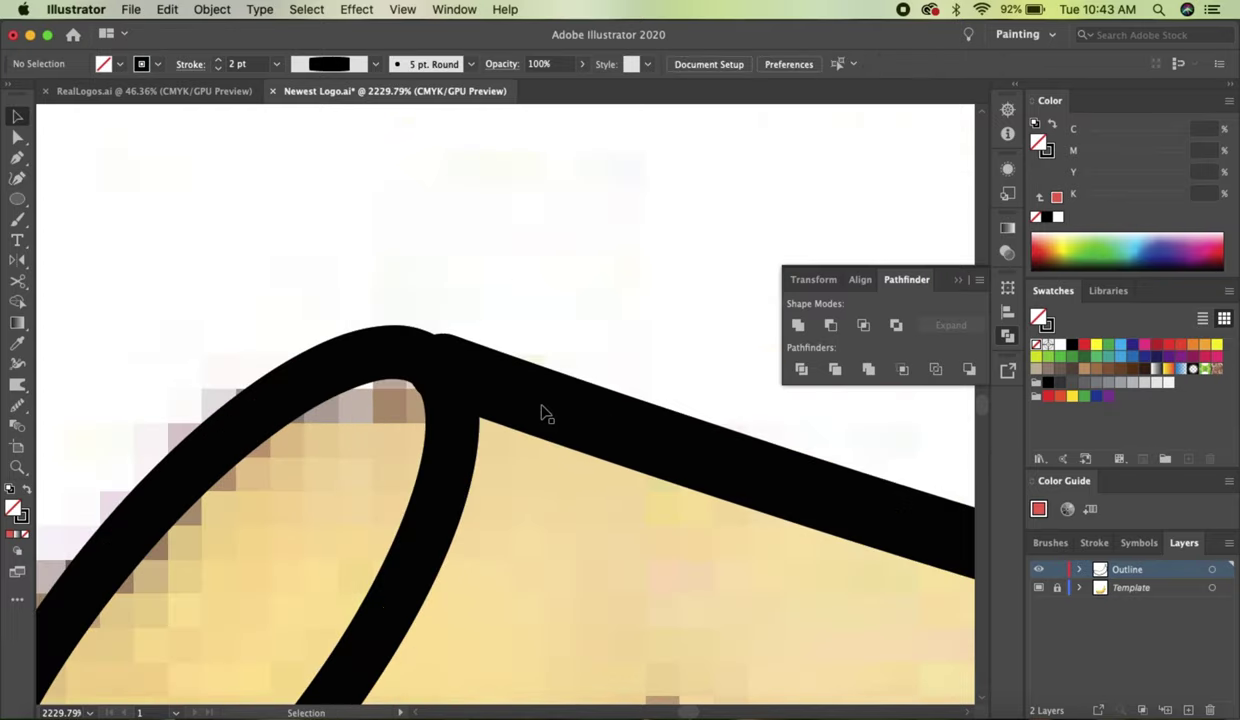
key("shift+asciitilde")
left_click(464, 290)
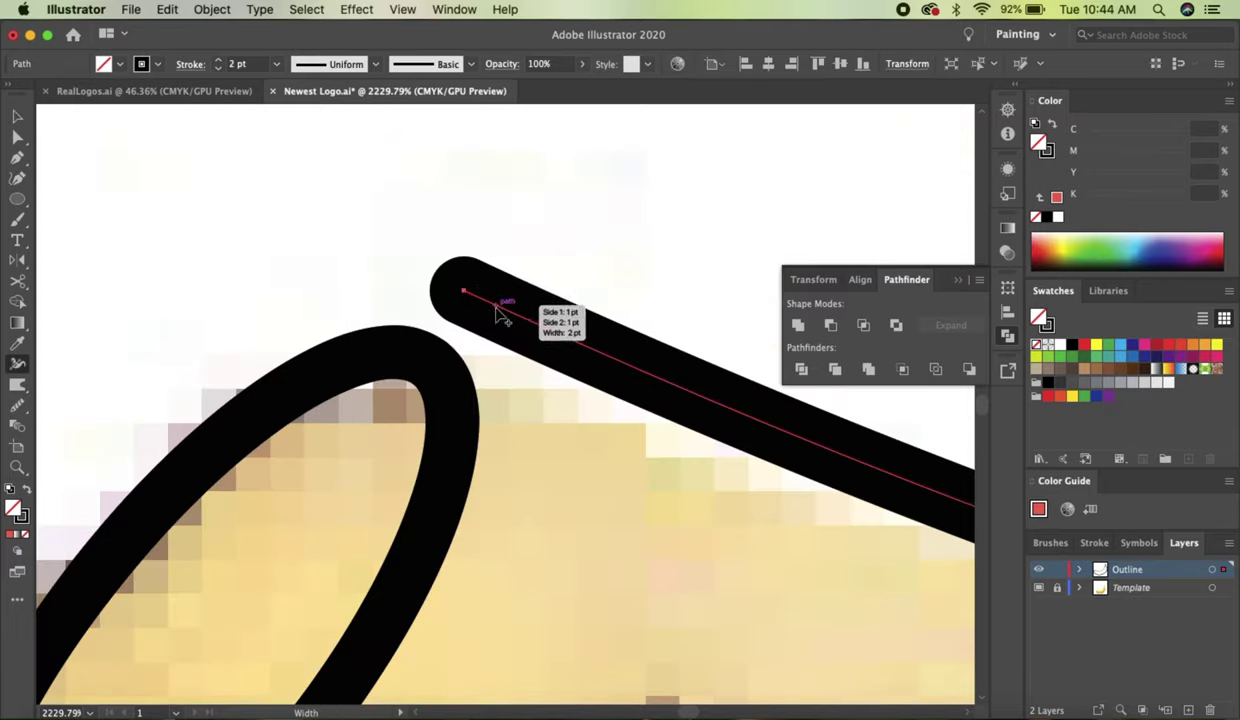
left_click_drag(500, 315, 470, 300)
key("shift+asciitilde")
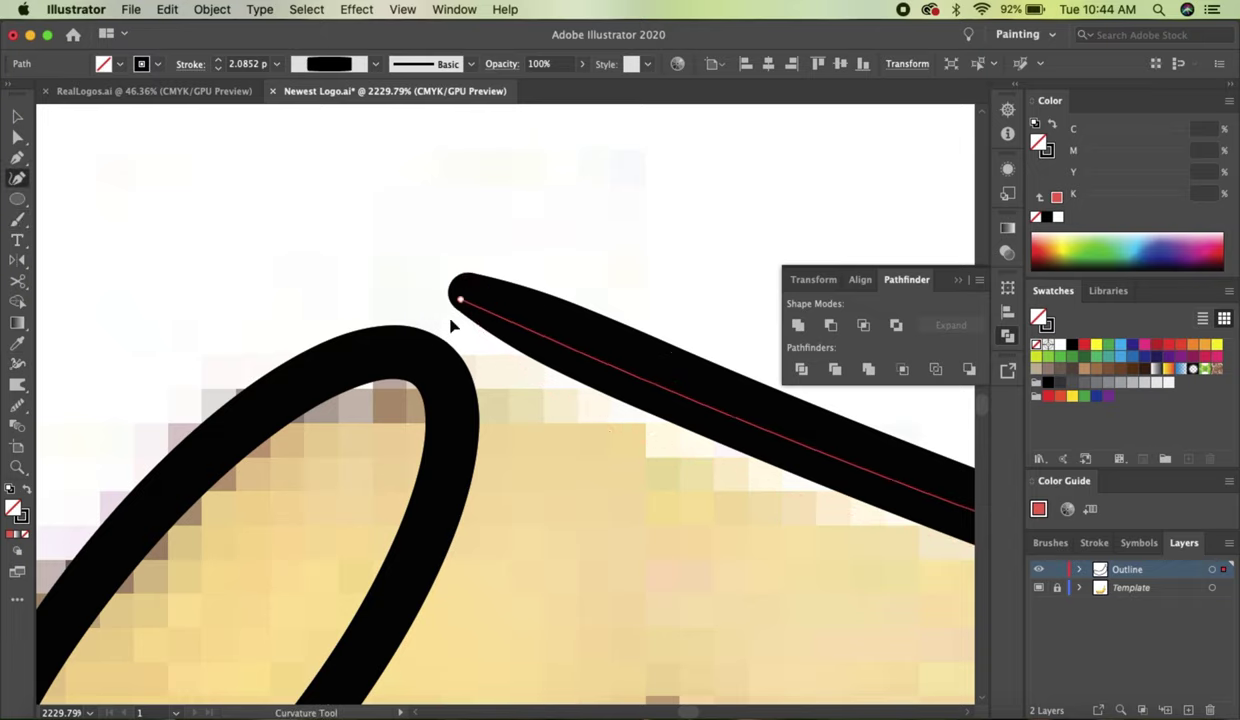
left_click(440, 345)
key("v")
Check the join zoomed out, then start a detail line at the ellipse bottom
key("ctrl+0")
scroll(428, 553, "up", 3)
key("shift+asciitilde")
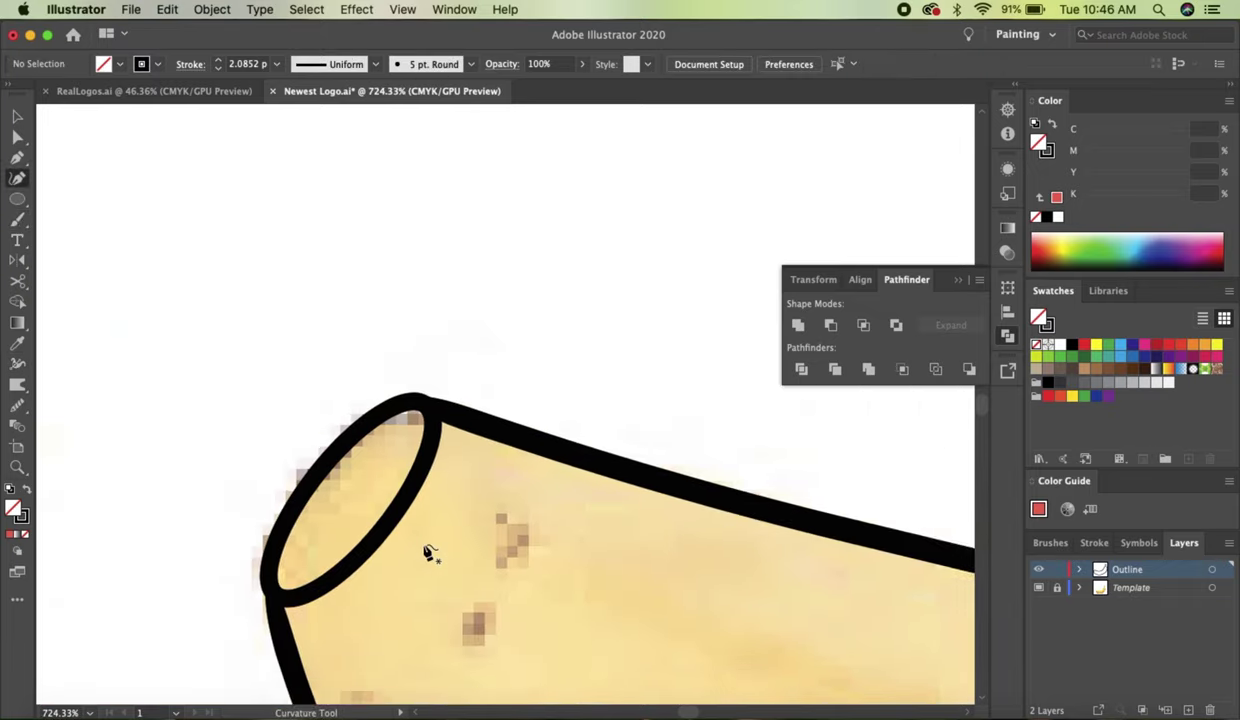
scroll(428, 553, "down", 3)
left_click(296, 440)
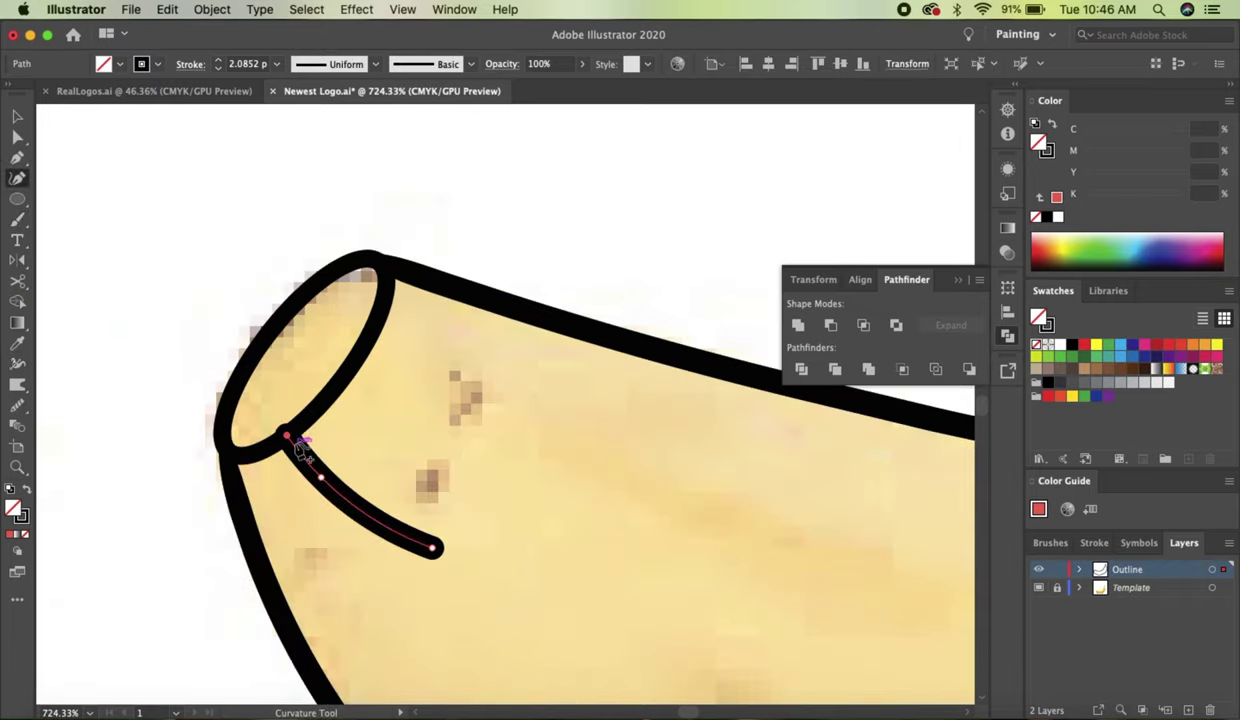
Draw a curved black detail line along the banana's lower belly
key("ctrl+0")
scroll(288, 485, "up", 3)
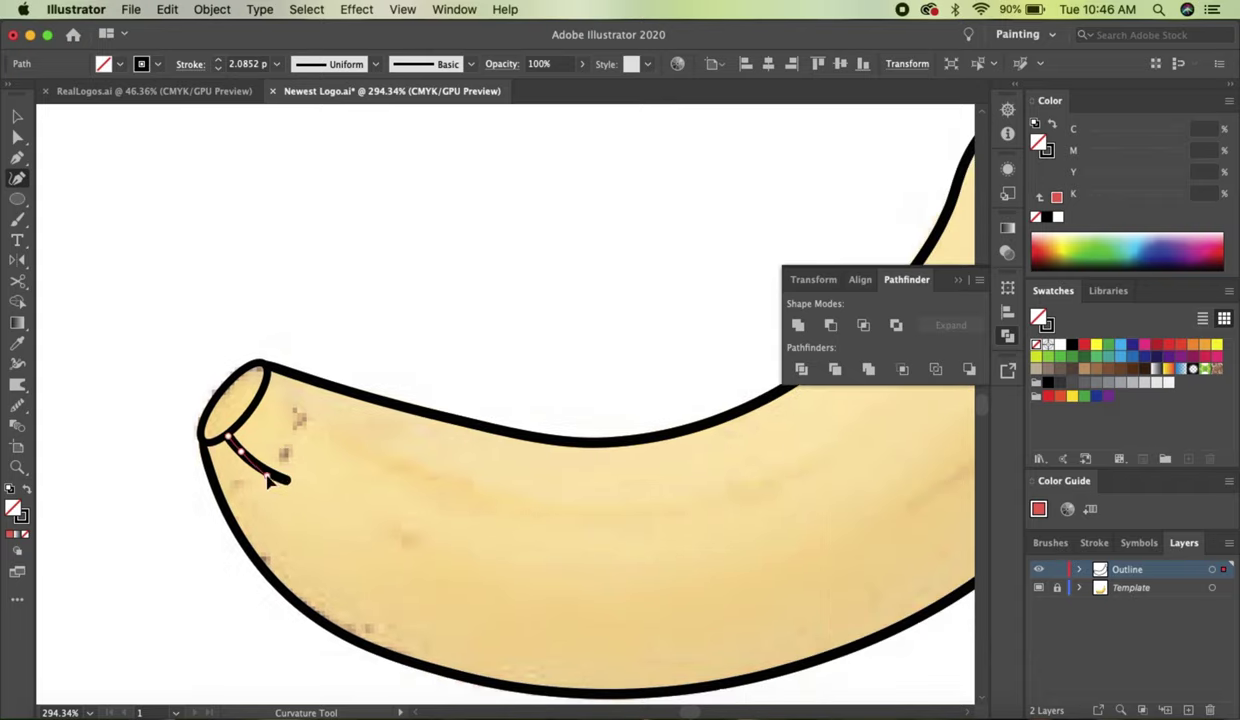
scroll(268, 482, "right", 3)
left_click(288, 522)
left_click(722, 522)
scroll(762, 448, "right", 3)
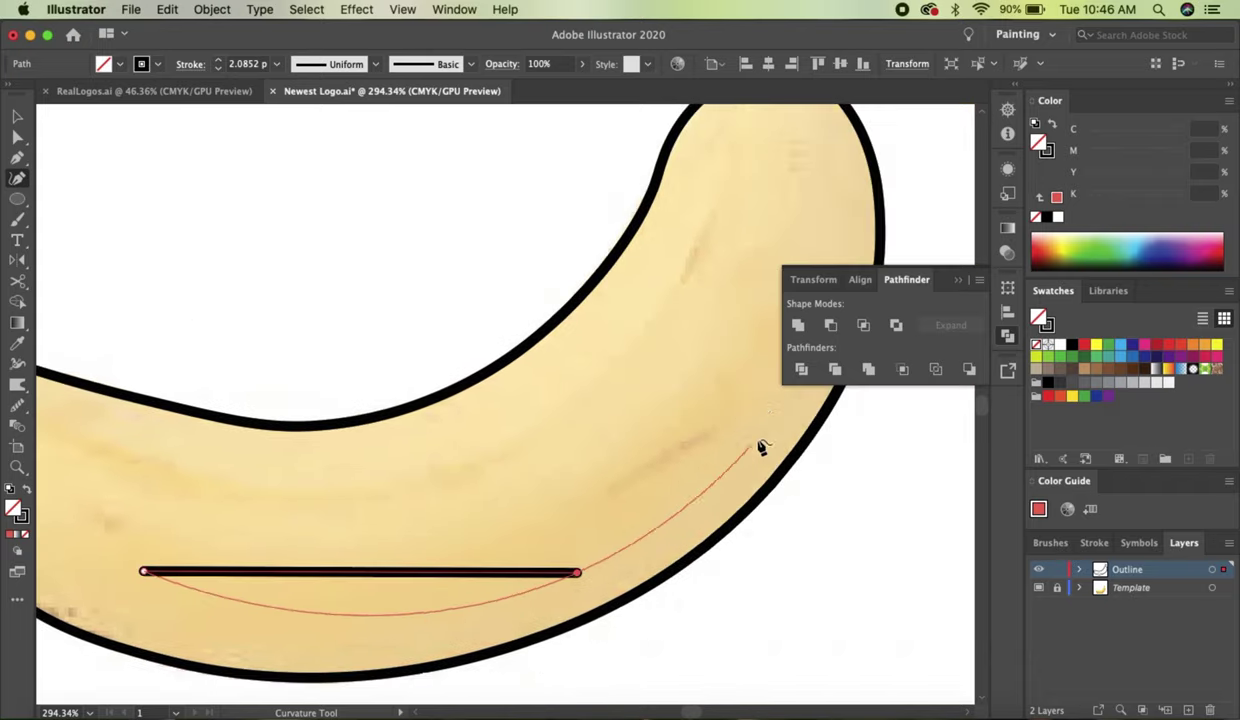
left_click(762, 448)
key("Escape")
Draw more short curved detail lines near the tip and the upper curve
left_click(216, 449)
left_click(291, 457)
left_click(397, 441)
scroll(628, 287, "right", 3)
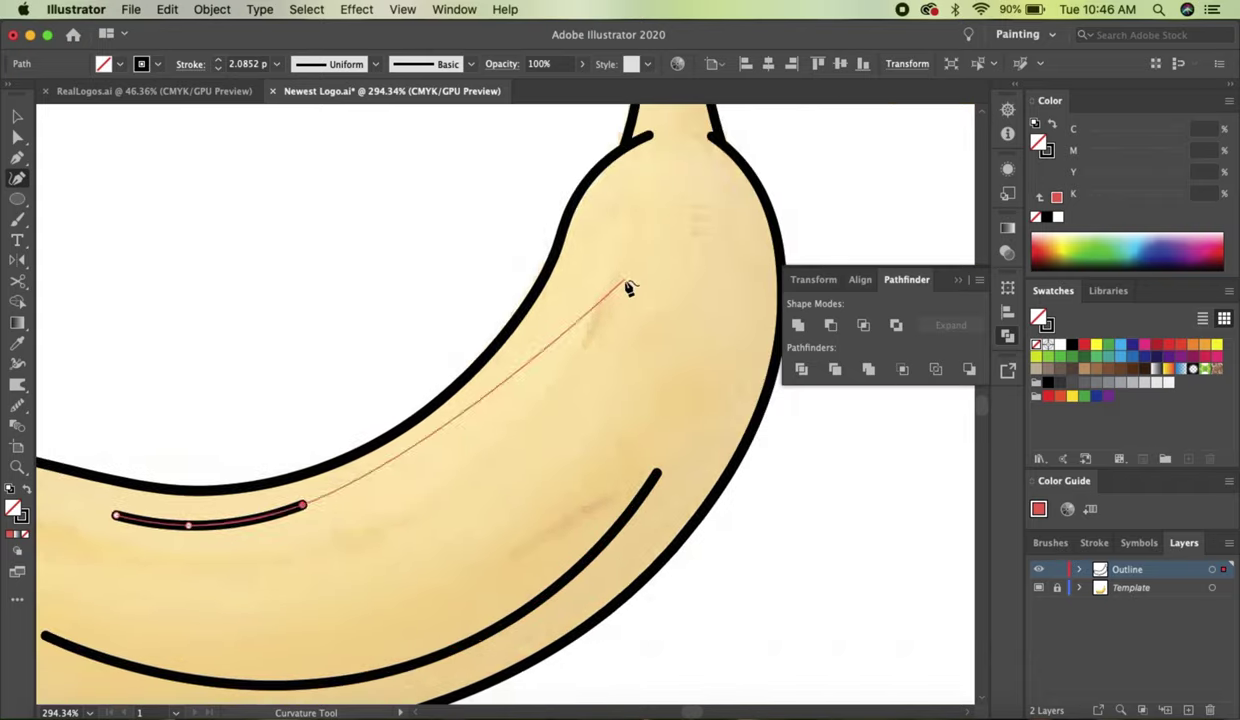
left_click(565, 393)
Duplicate a short curved stroke and move the copy inside the banana
scroll(566, 390, "up", 3)
scroll(600, 340, "up", 3)
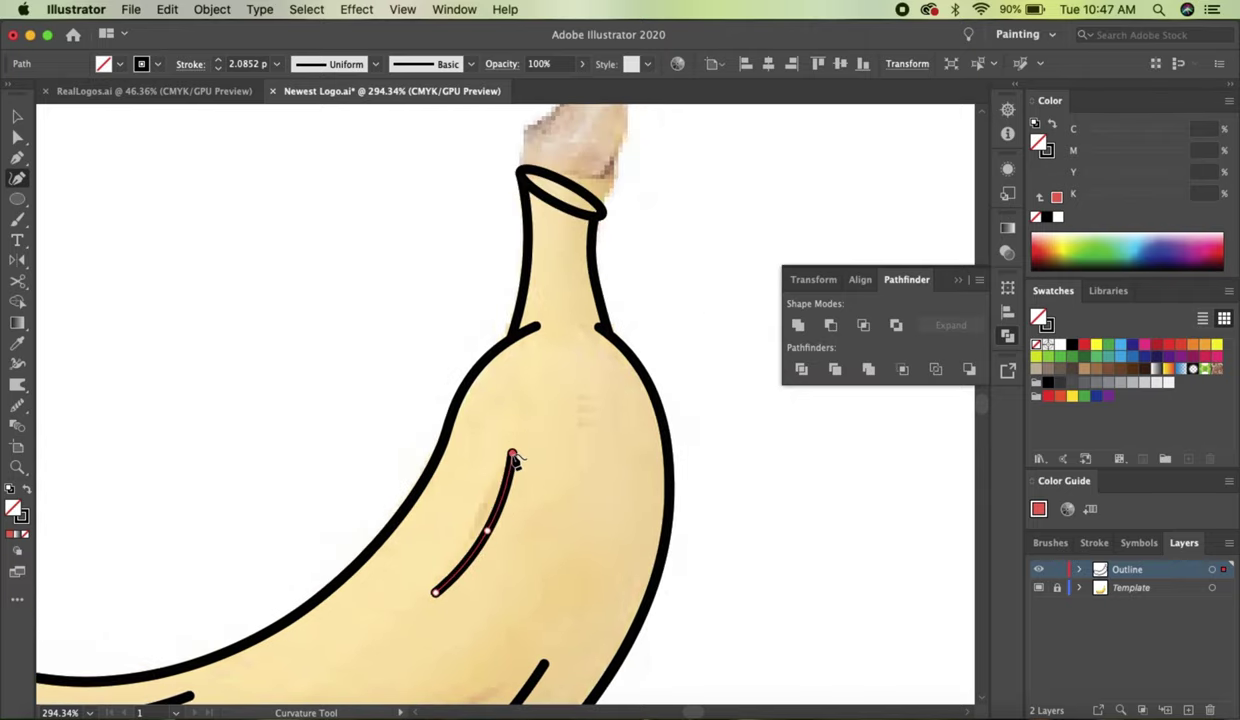
scroll(585, 420, "down", 2)
scroll(585, 420, "up", 4)
scroll(648, 488, "down", 2)
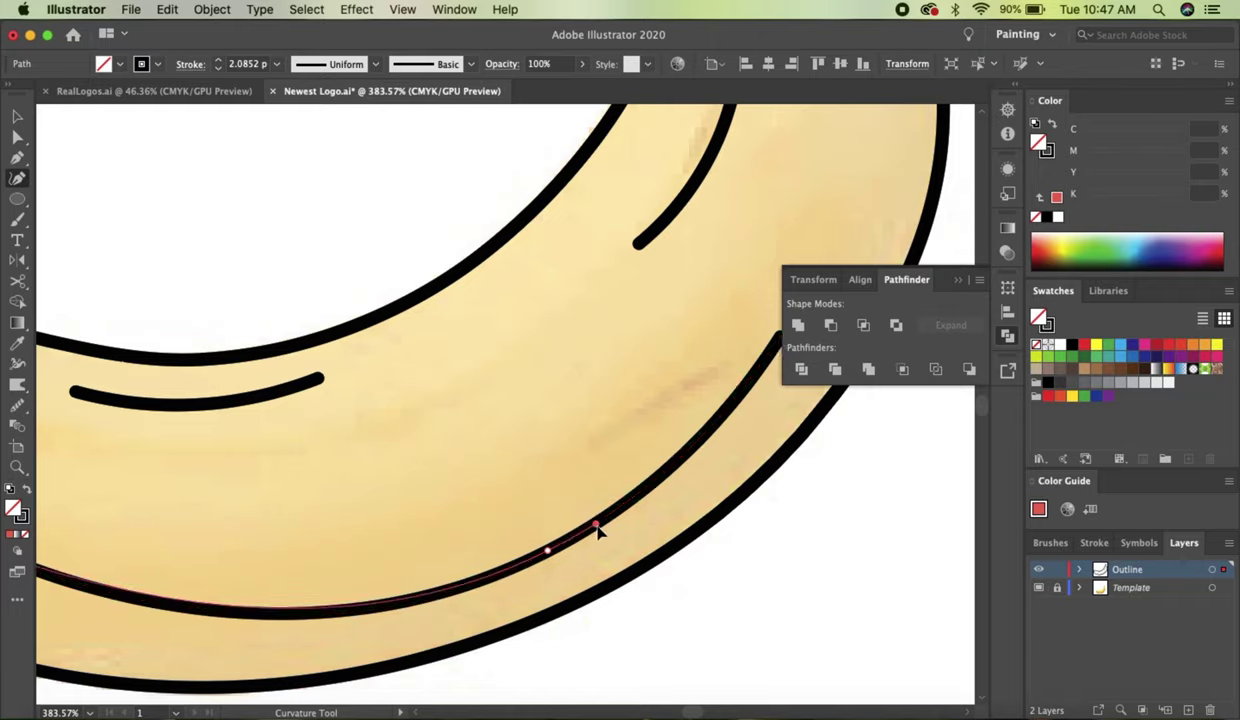
scroll(597, 532, "down", 3)
scroll(285, 524, "up", 3)
scroll(400, 560, "up", 2)
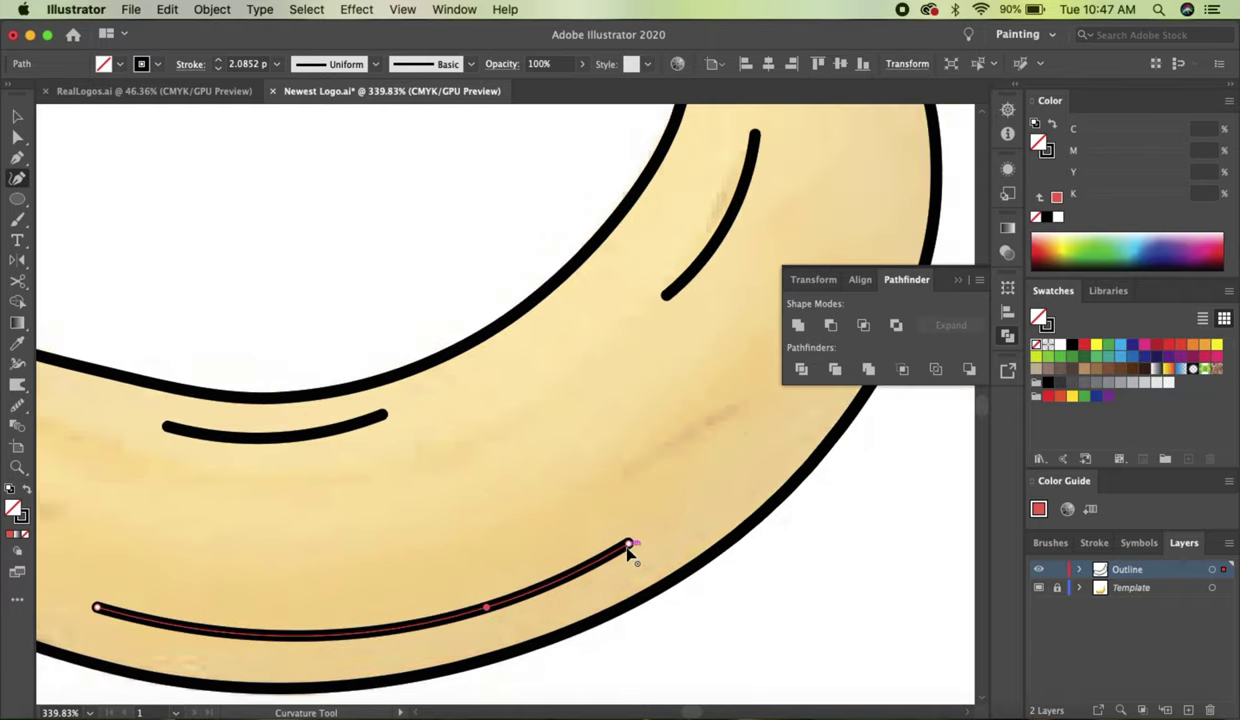
scroll(628, 548, "down", 2)
scroll(573, 573, "down", 1)
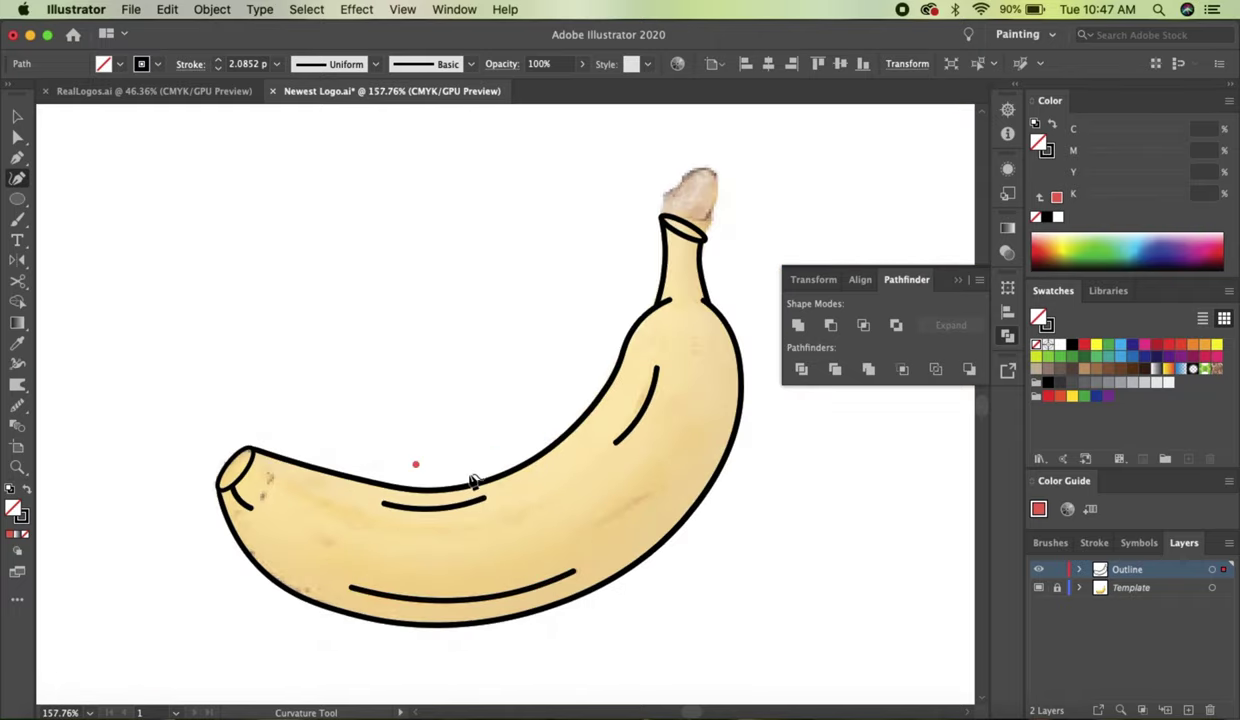
key("v")
left_click_drag(470, 500, 452, 473)
Place another stroke copy near the lower edge and delete the stray curved stroke
left_click(520, 379)
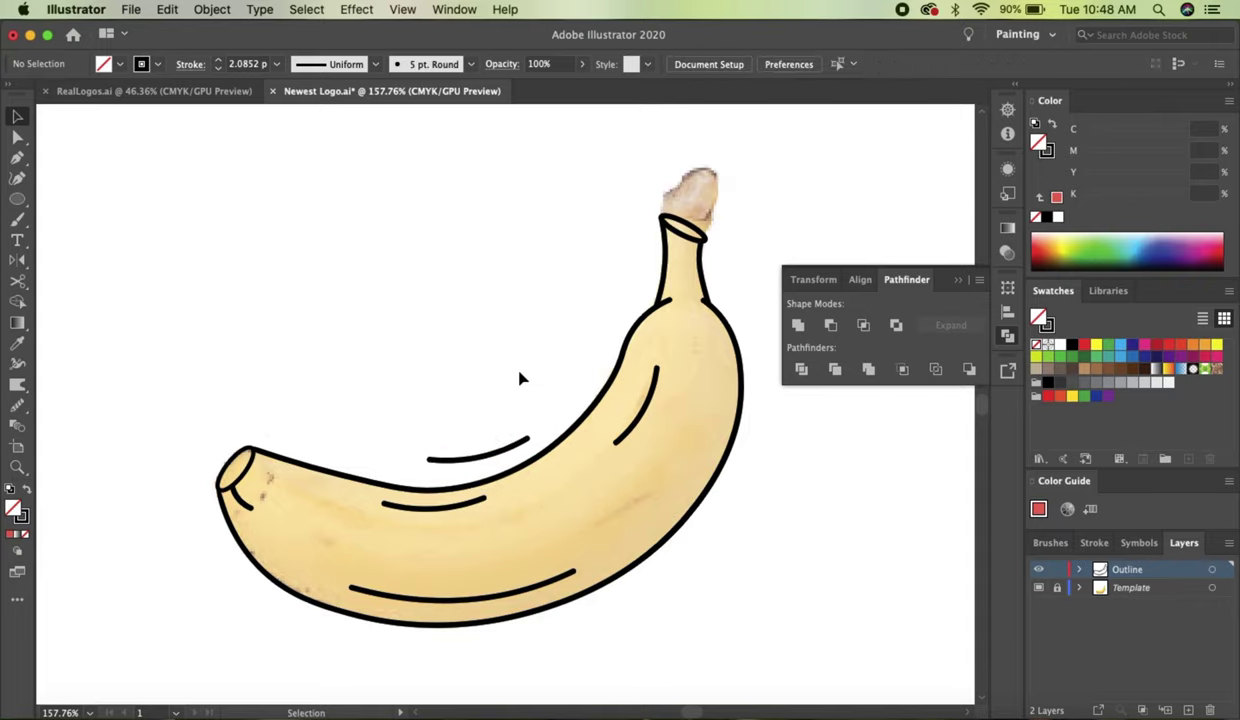
scroll(515, 385, "down", 3)
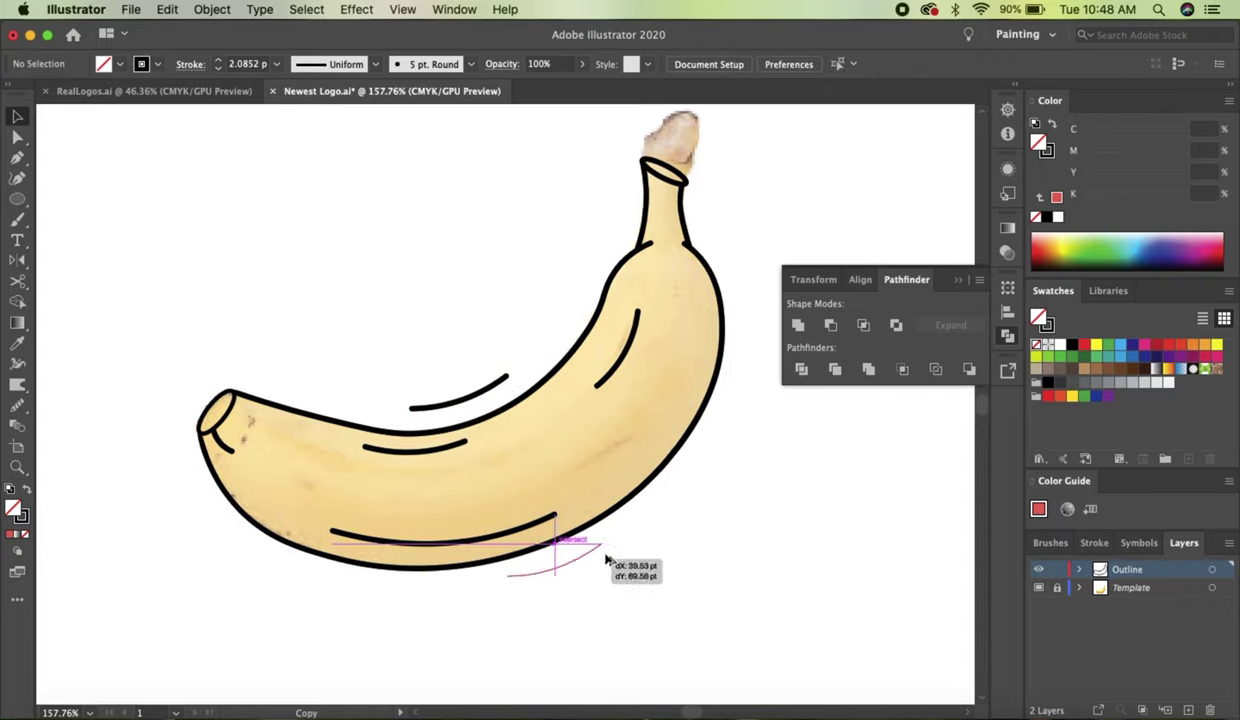
left_click_drag(605, 560, 668, 532)
key("Delete")
key("shift+grave")
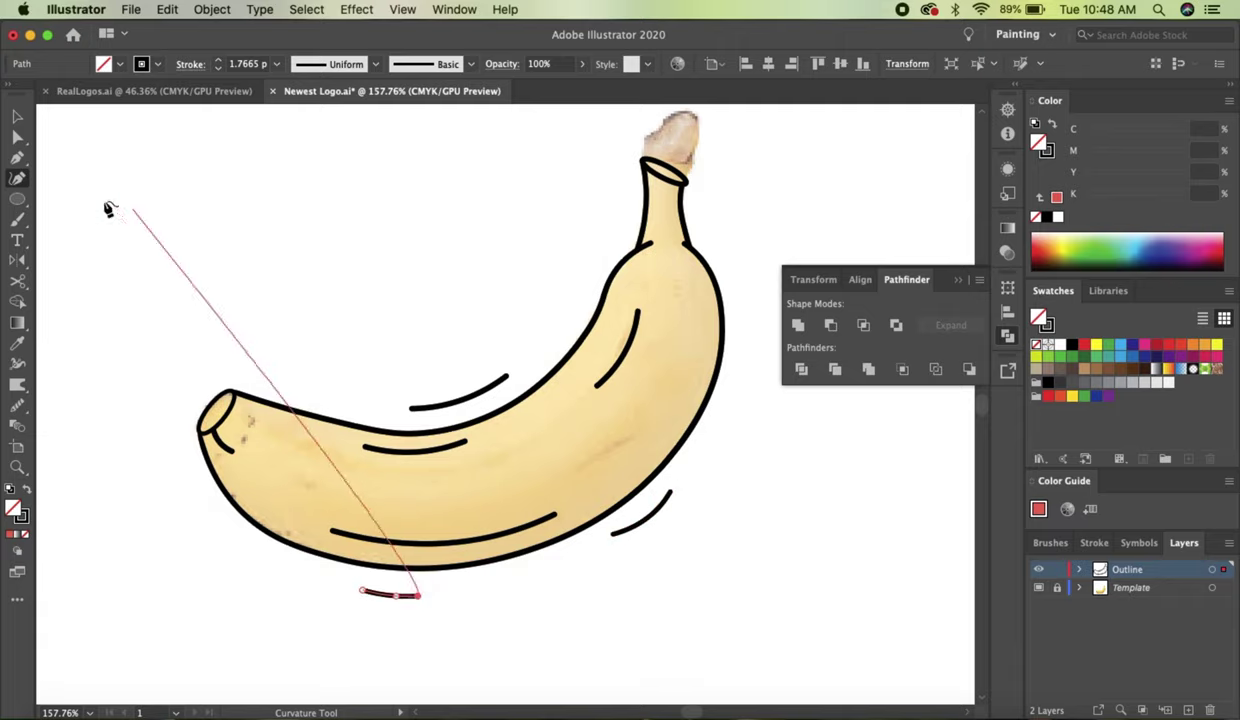
key("v")
Reposition the small accent curve beside the stem inside the banana's left tip
scroll(722, 515, "up", 2)
scroll(722, 515, "up", 1)
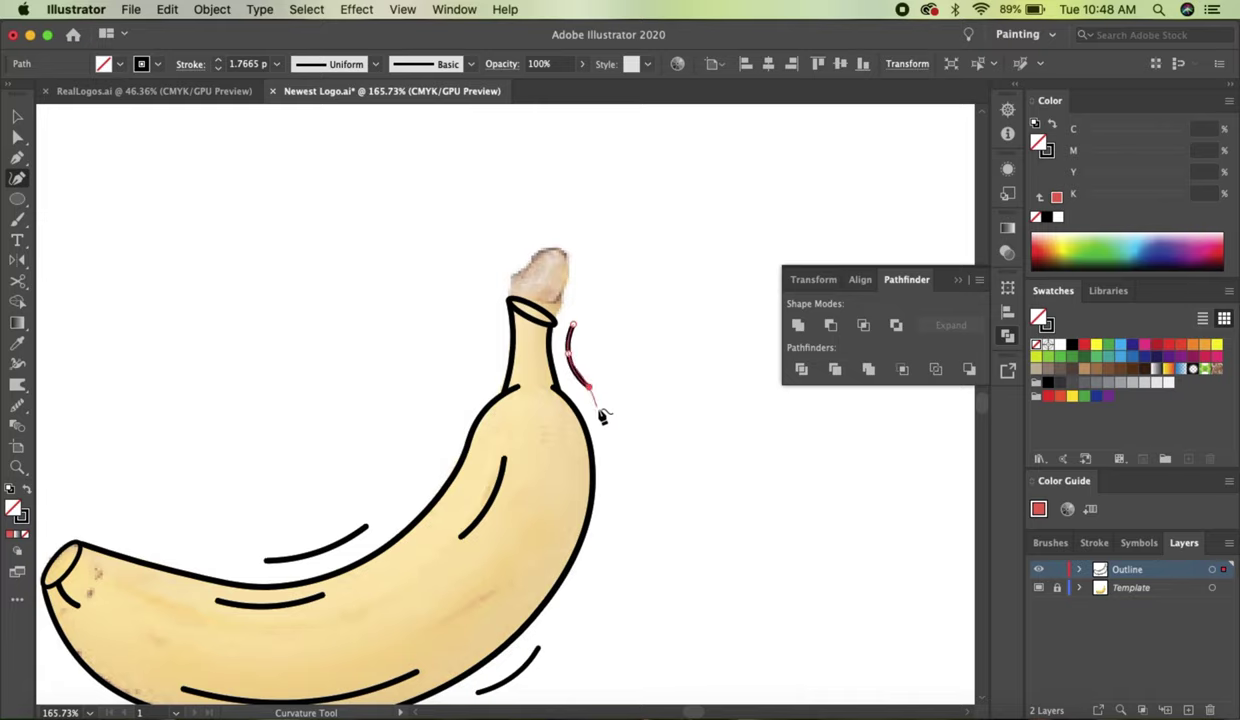
scroll(459, 403, "down", 4)
scroll(459, 403, "left", 5)
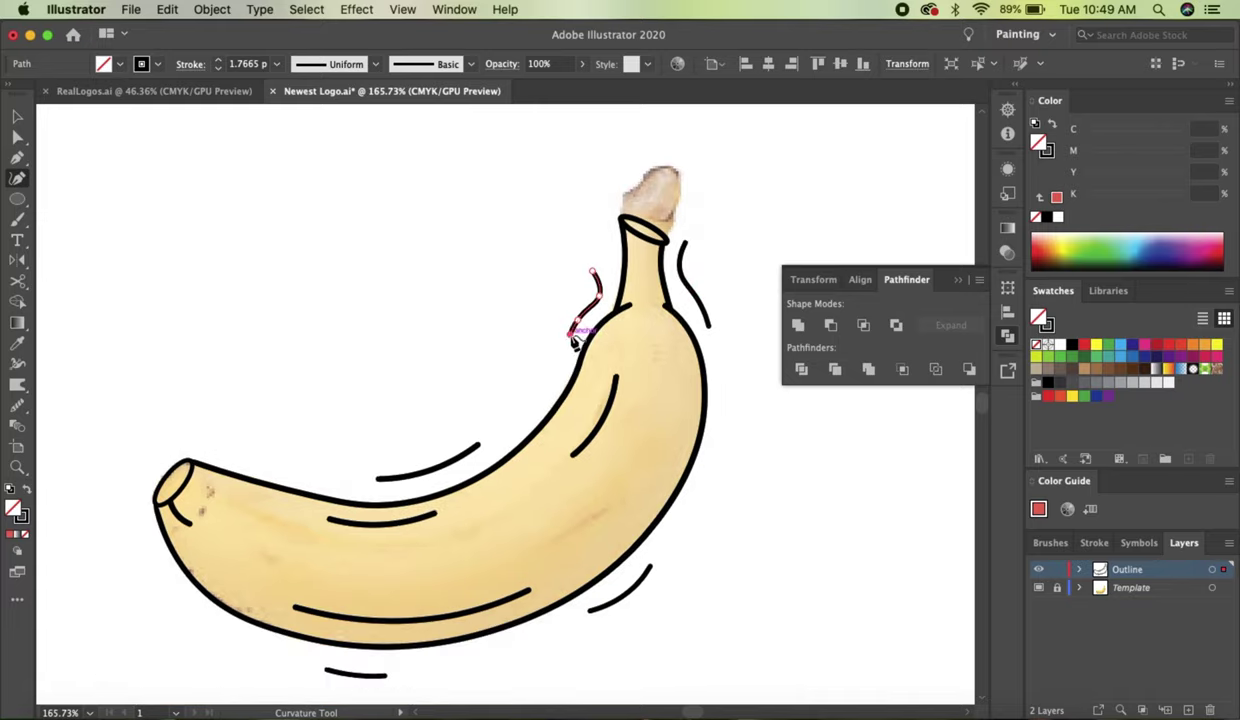
left_click(290, 288)
scroll(290, 288, "up", 5)
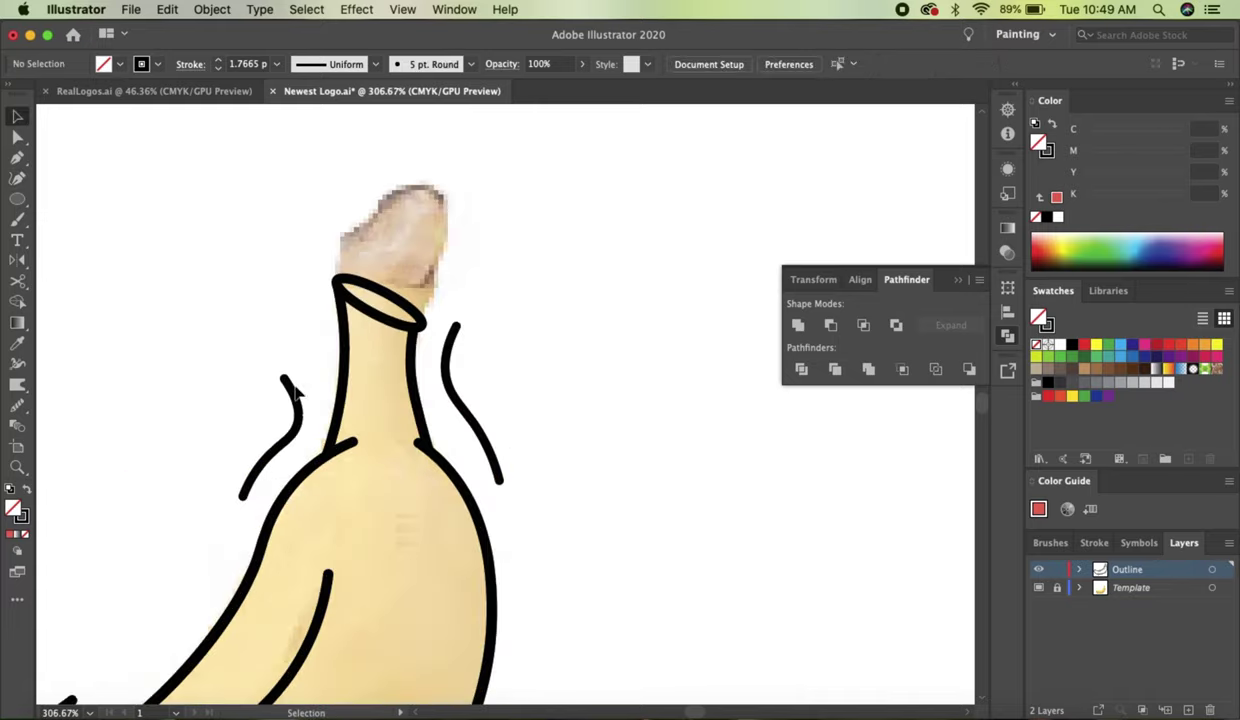
left_click(298, 410)
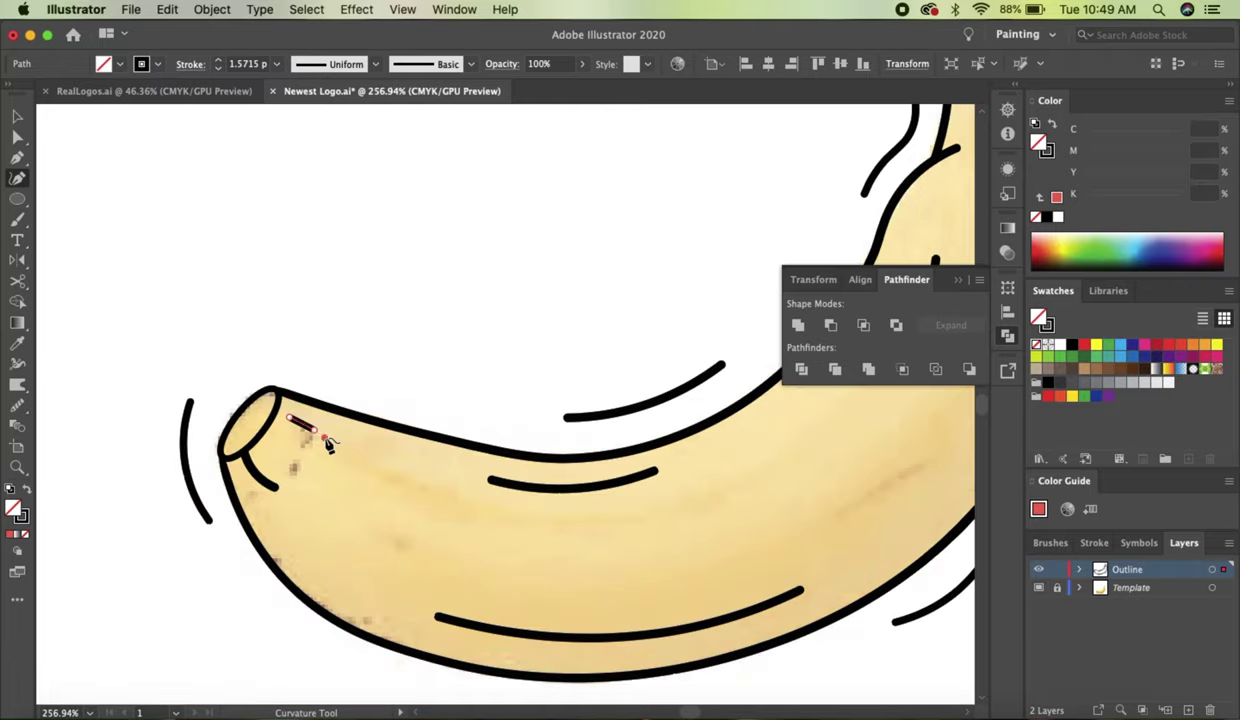
left_click_drag(300, 425, 302, 426)
scroll(310, 430, "up", 5)
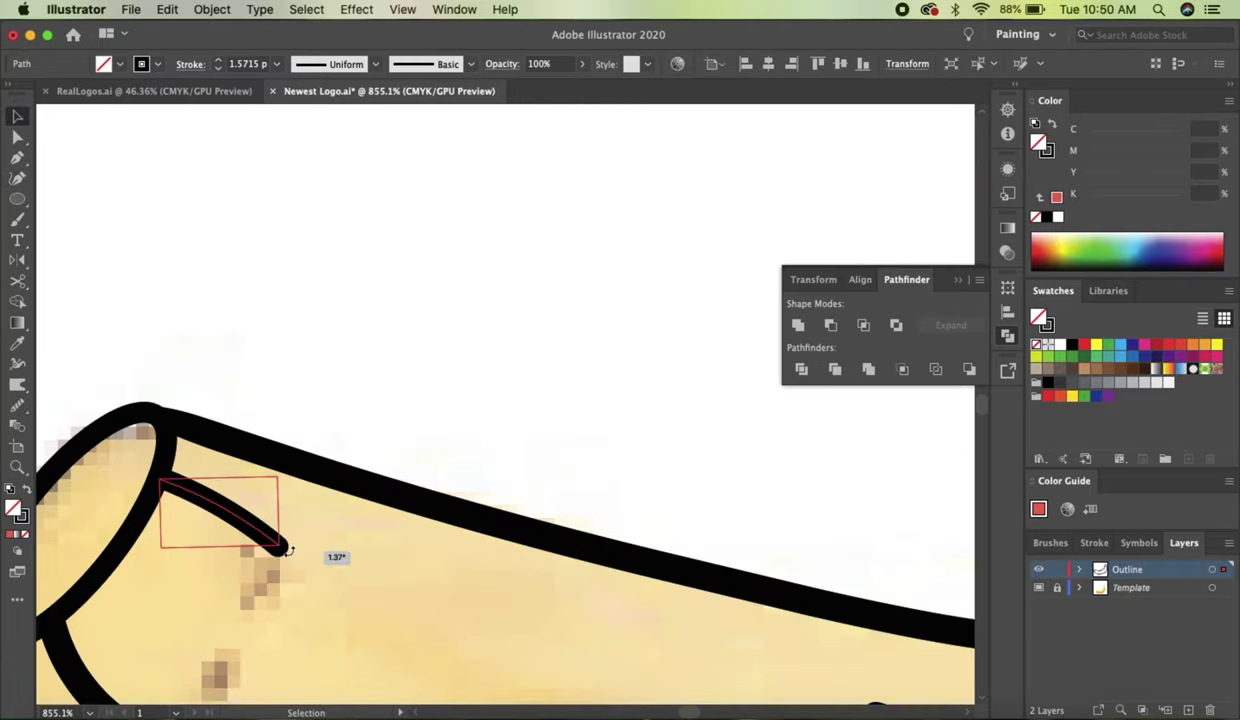
left_click(401, 222)
Add a new layer named Color and place it below the Outline layer
key("super+0")
key("super+shift+w")
key("super+shift+w")
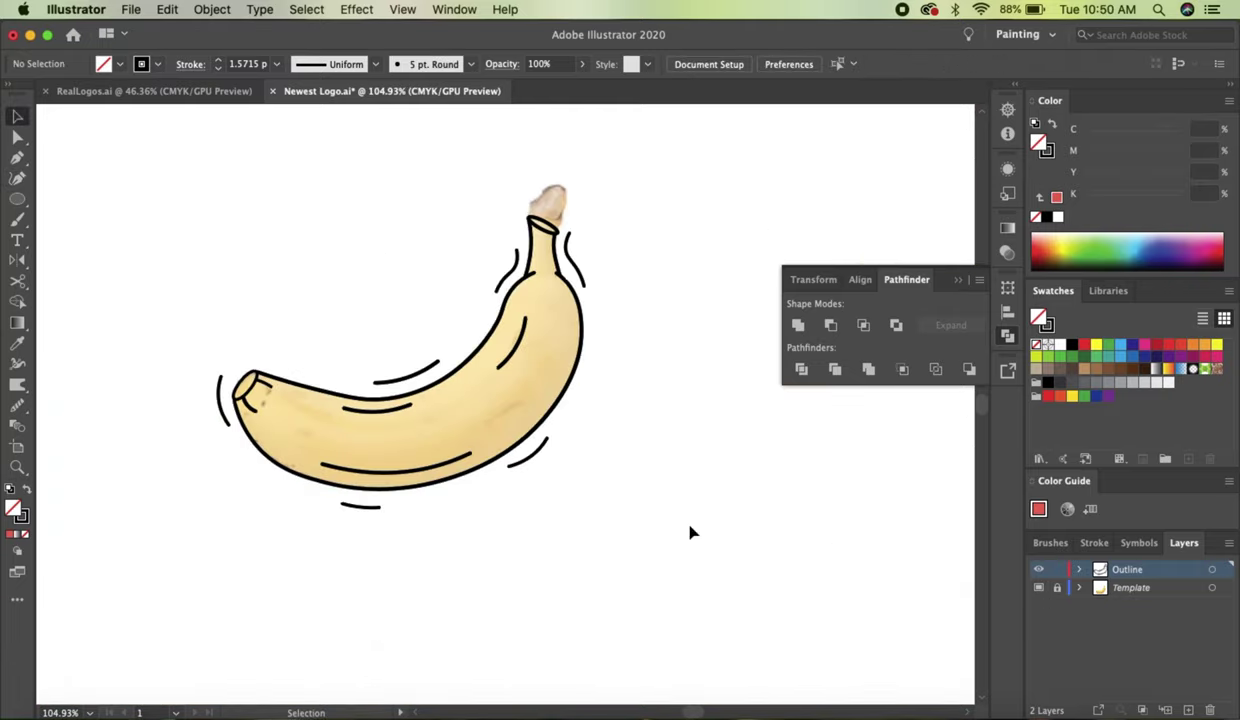
left_click(1188, 709)
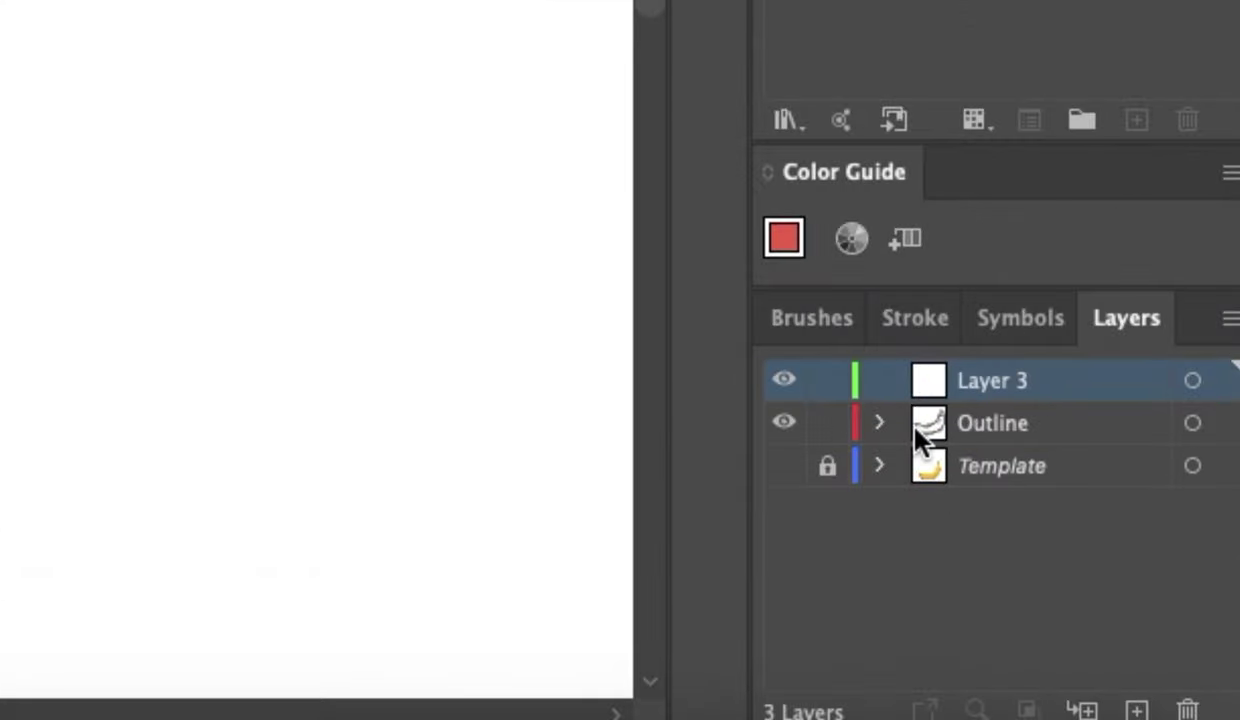
double_click(995, 381)
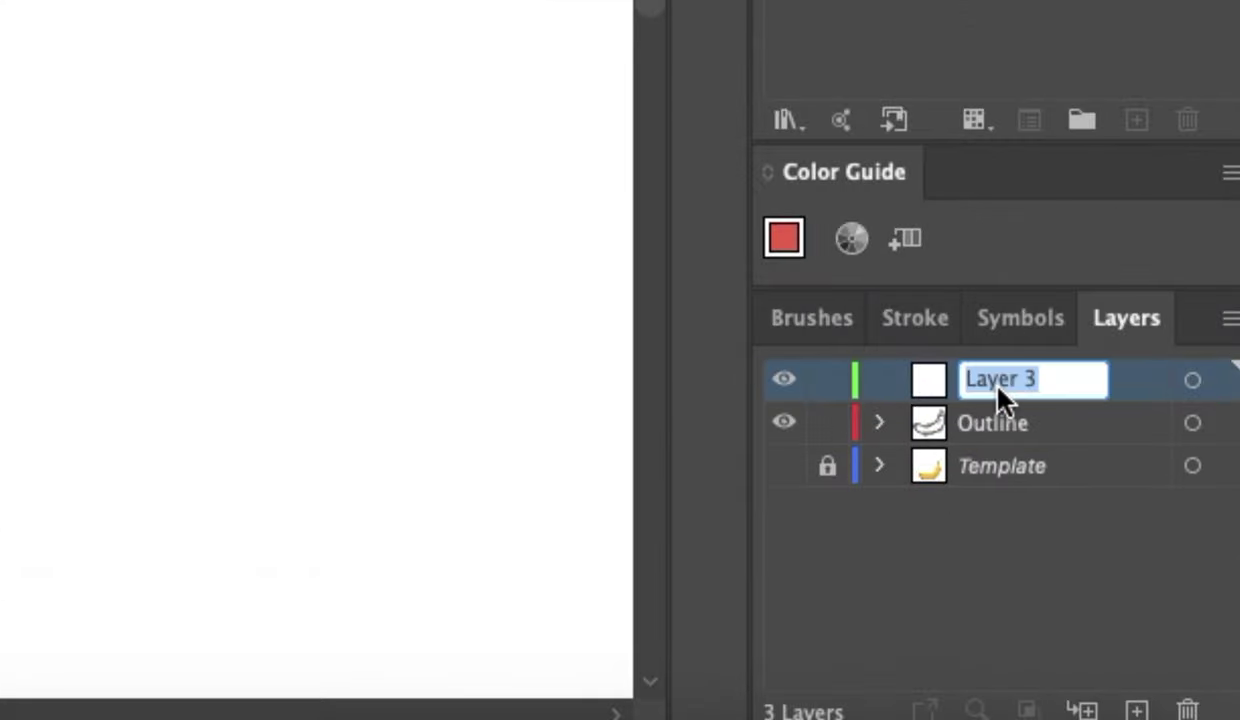
type("Color")
key("Return")
left_click_drag(1094, 380, 1128, 437)
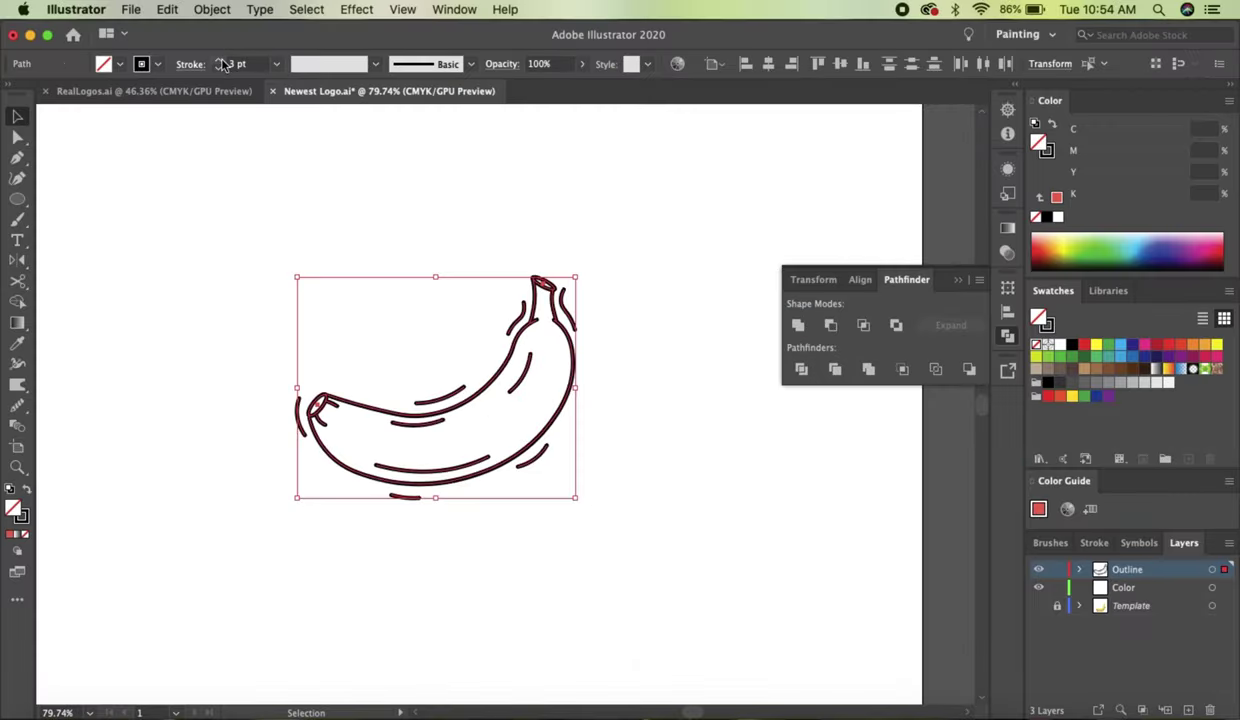
Use the Width tool to thin one accent stroke's end to a point
left_click(494, 265)
scroll(494, 265, "up", 2)
key("shift+w")
scroll(465, 305, "up", 5)
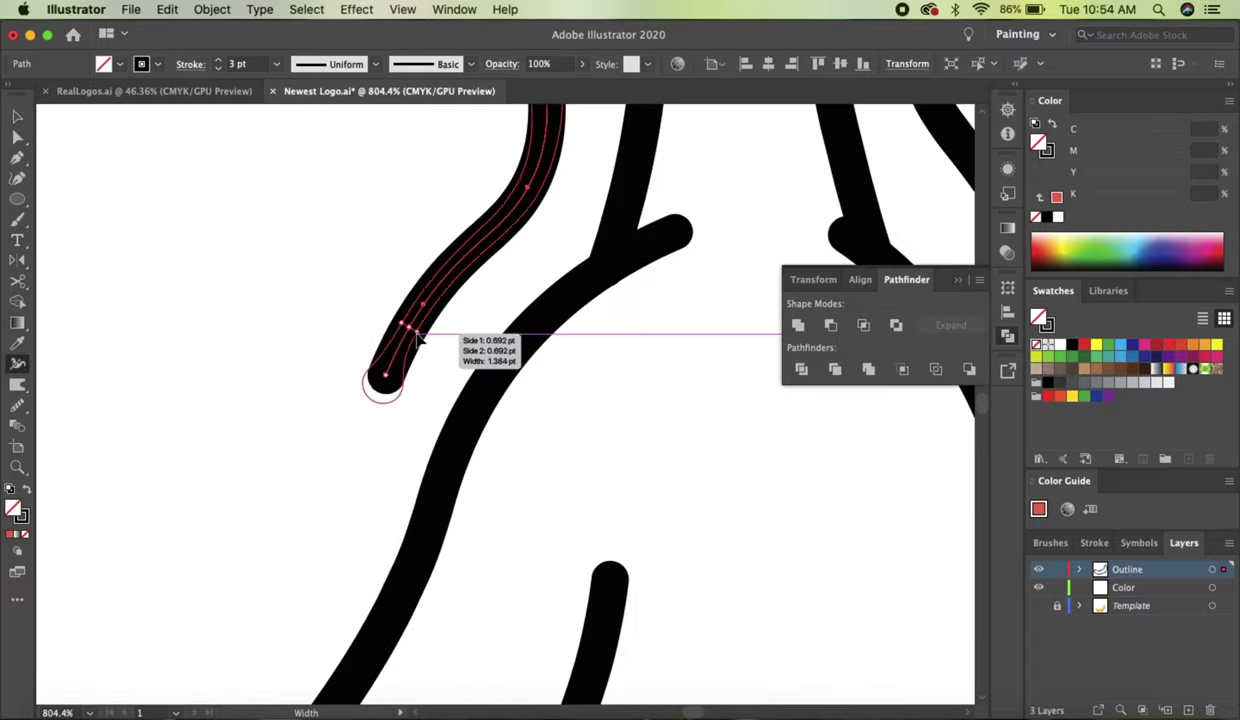
mouse_move(379, 380)
left_mouse_down()
mouse_move(392, 383)
mouse_move(421, 338)
left_mouse_up()
scroll(421, 343, "up", 5)
mouse_move(496, 284)
left_mouse_down()
mouse_move(519, 295)
mouse_move(507, 240)
mouse_move(565, 268)
left_mouse_up()
Taper the end of the accent stroke right of the stem
scroll(656, 567, "right", 5)
scroll(614, 423, "up", 3)
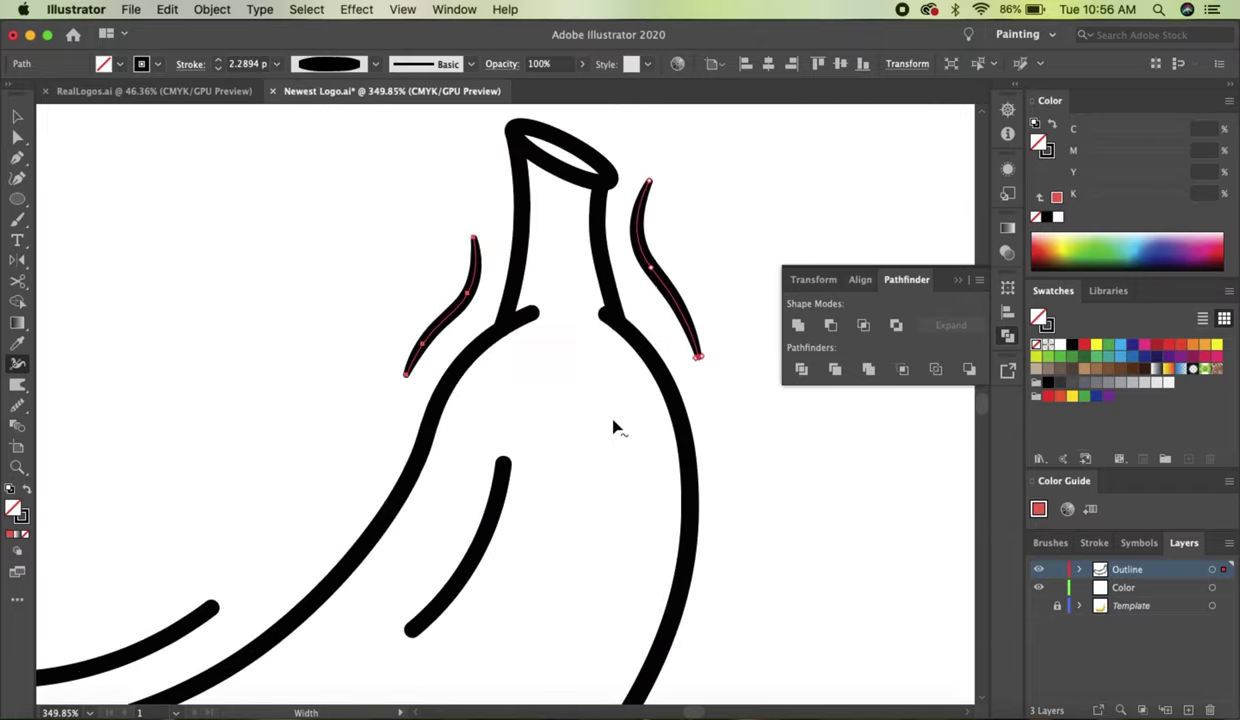
scroll(540, 490, "down", 5)
scroll(590, 324, "up", 5)
scroll(753, 379, "down", 5)
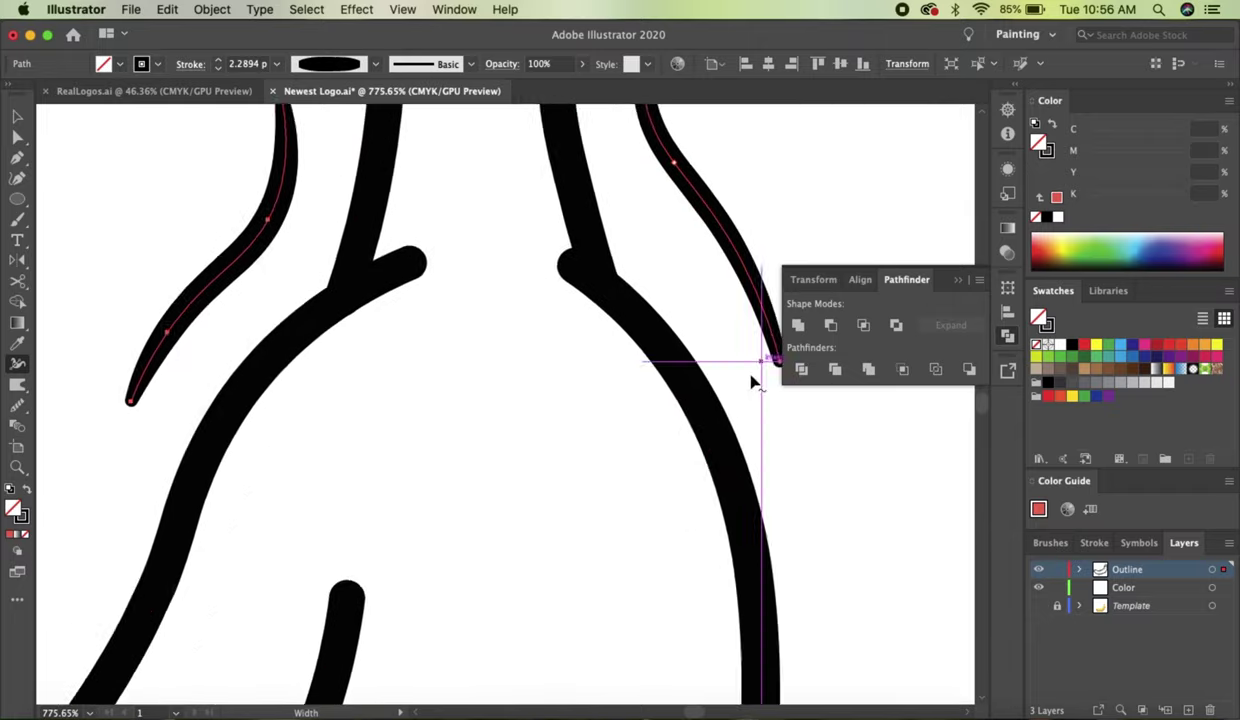
scroll(470, 515, "down", 3)
left_click_drag(484, 423, 562, 221)
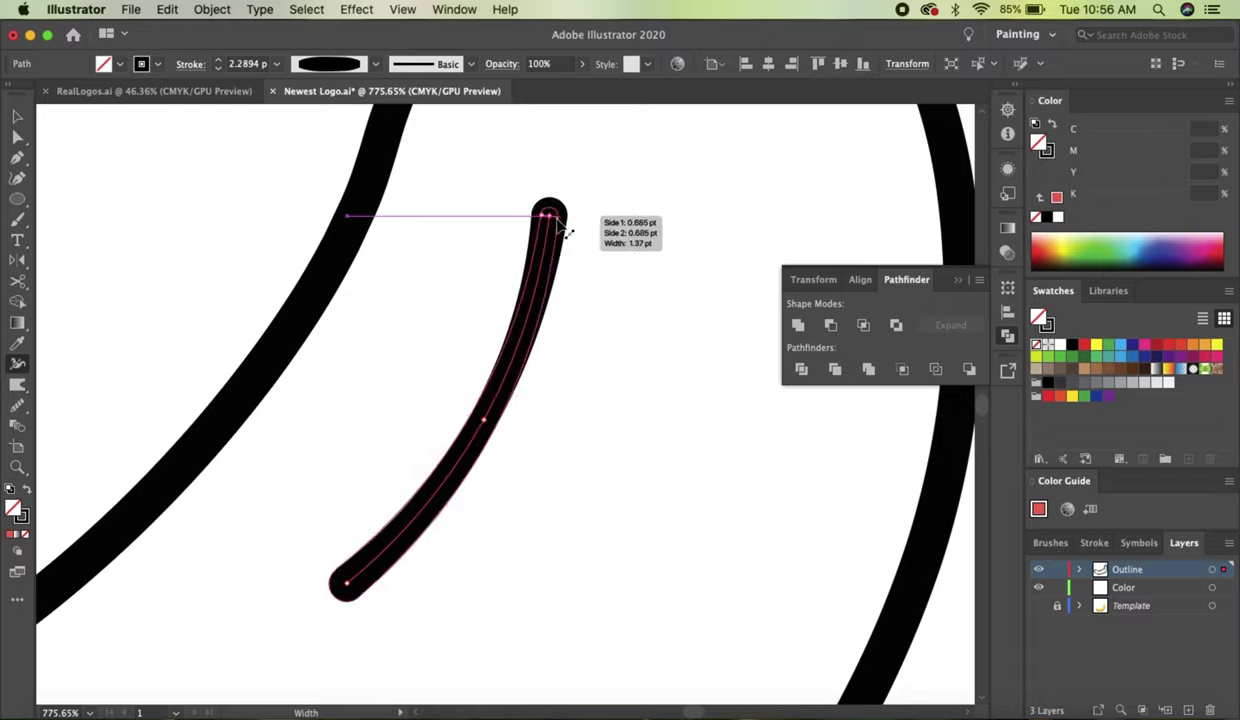
scroll(362, 557, "down", 3)
scroll(262, 540, "up", 2)
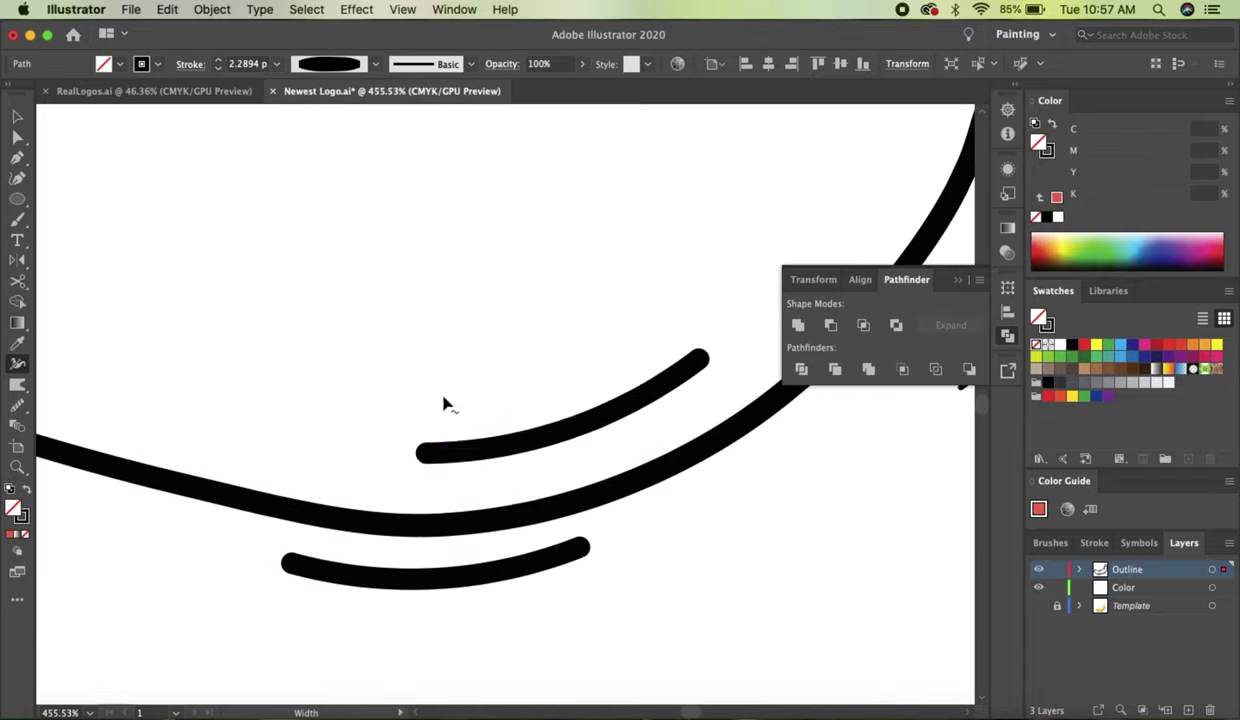
Taper the lower and left branch strokes, then copy the outline art onto the Color layer
left_click_drag(298, 585, 293, 567)
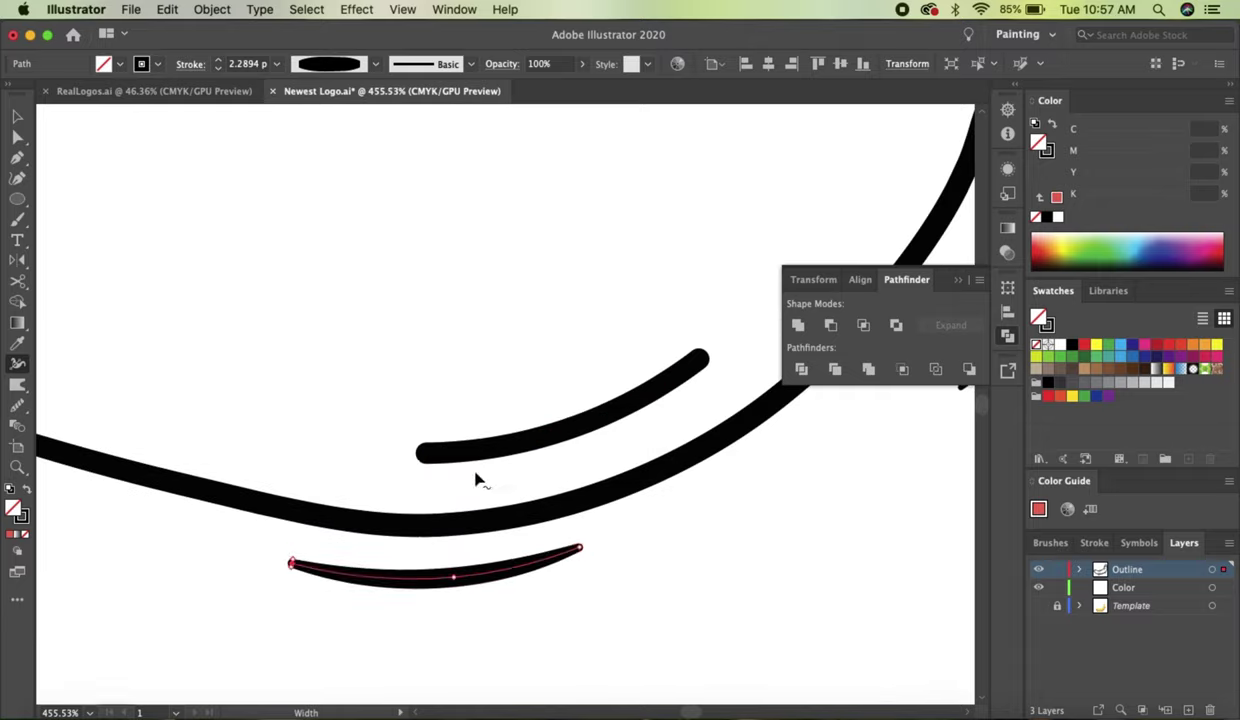
scroll(705, 372, "up", 3)
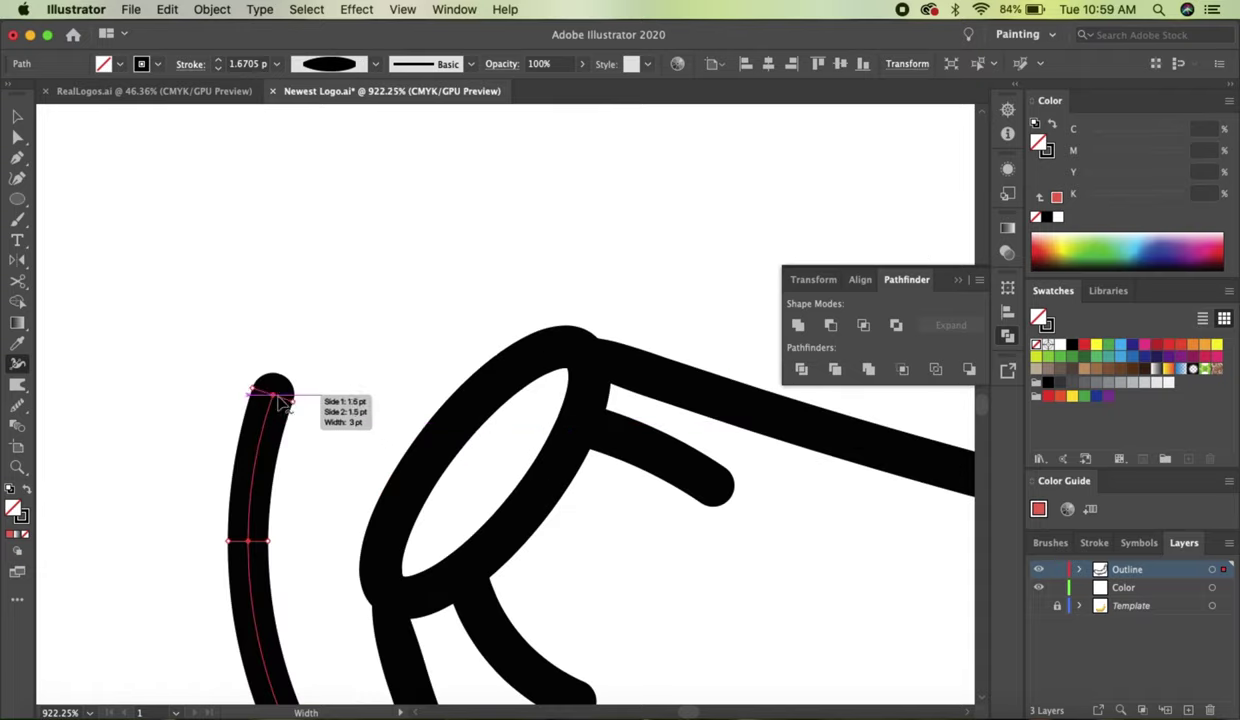
scroll(300, 450, "down", 2)
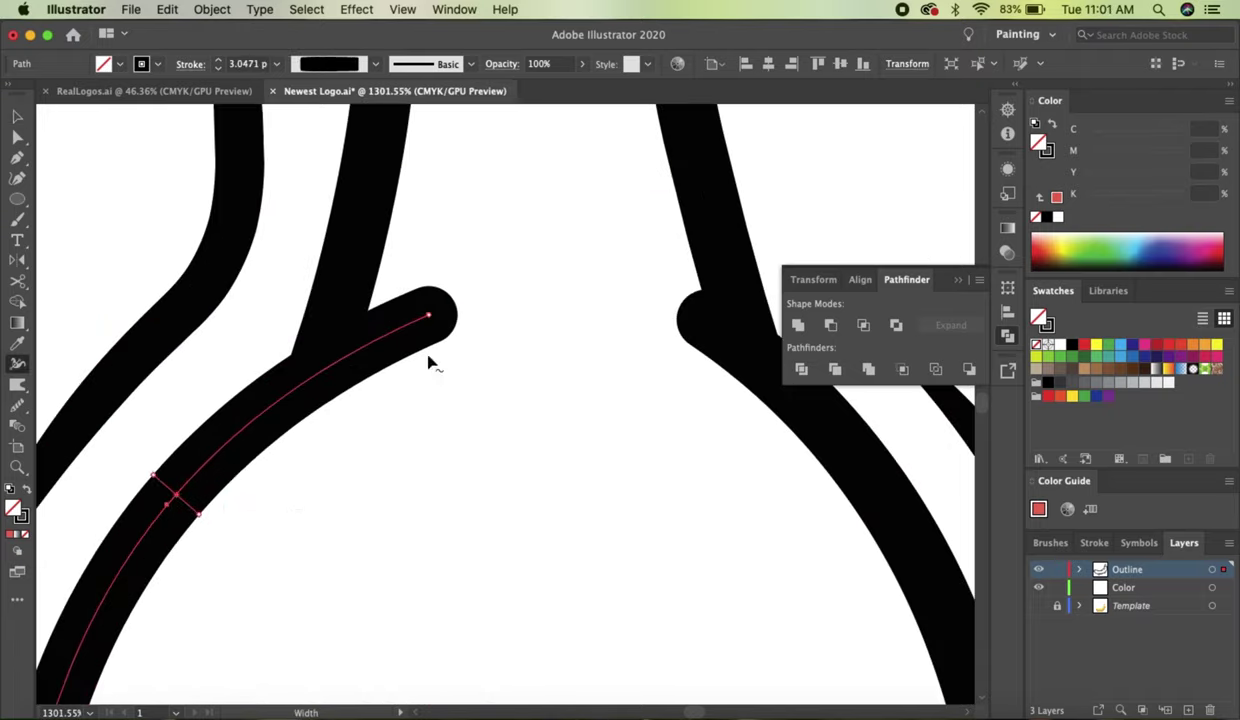
left_click_drag(430, 318, 420, 322)
scroll(500, 330, "right", 2)
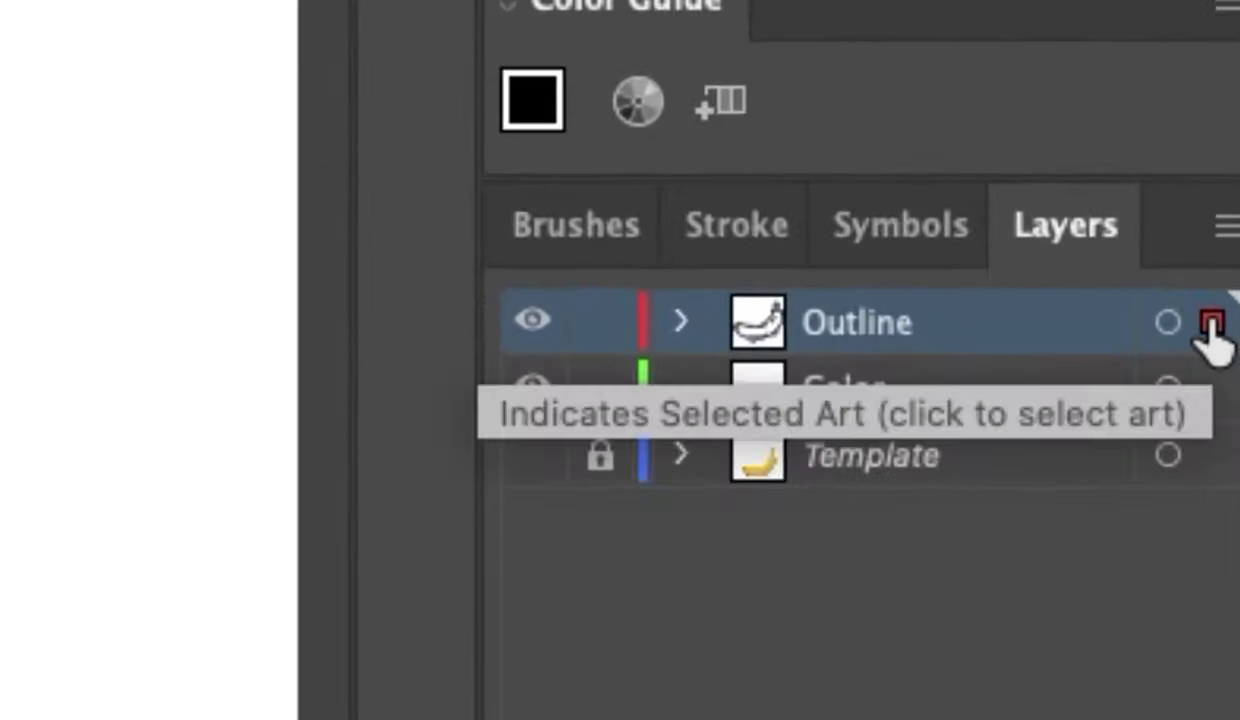
left_click_drag(1212, 322, 1212, 390)
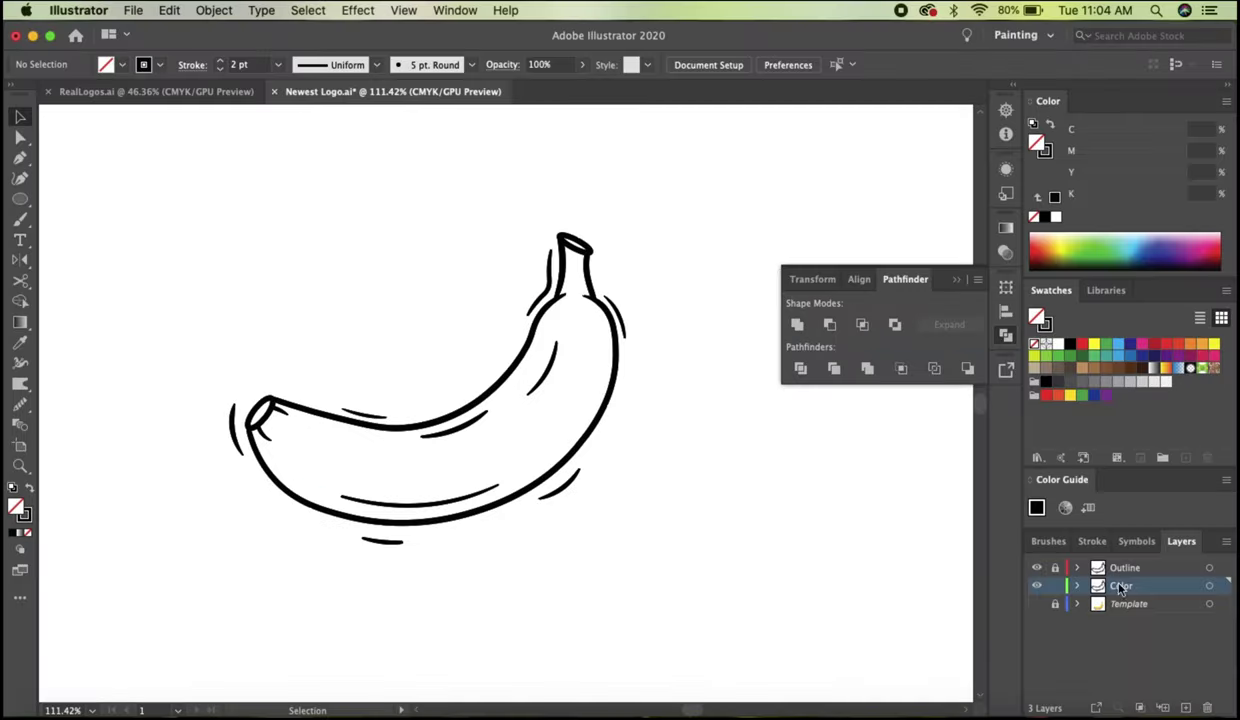
left_click(613, 393)
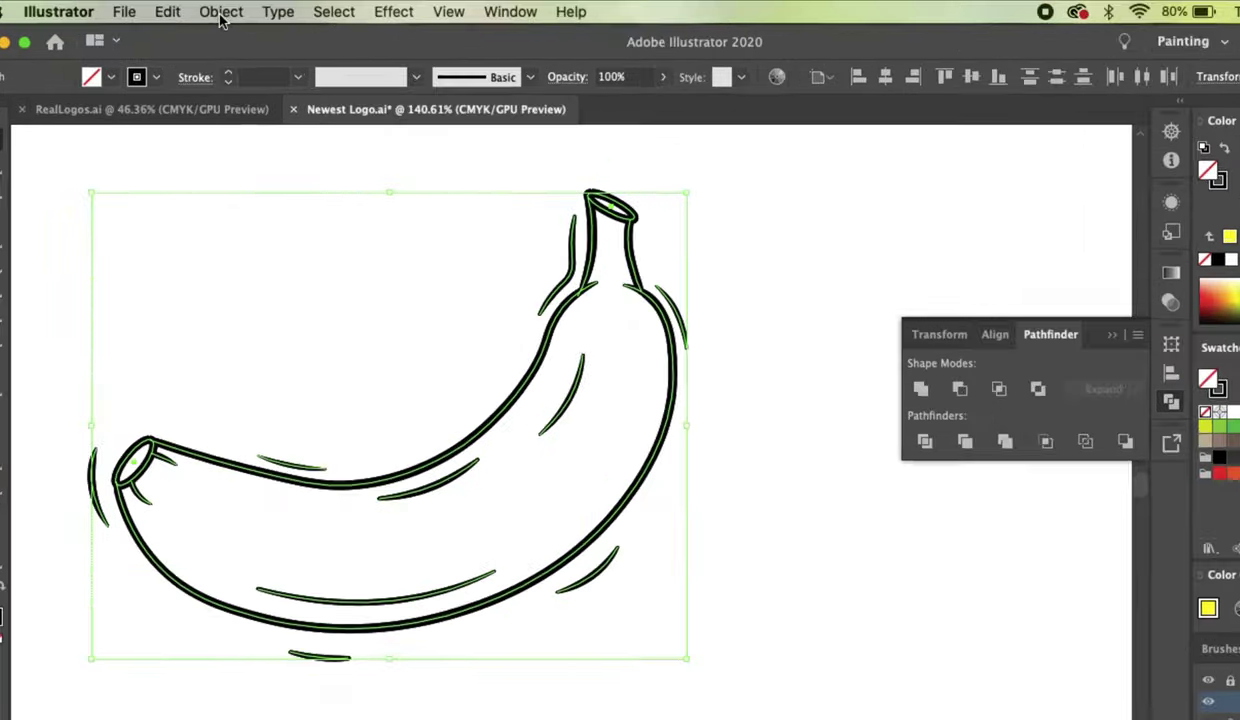
Expand the outline copy's appearance and merge the banana interior into one shape
left_click(212, 9)
left_click(263, 215)
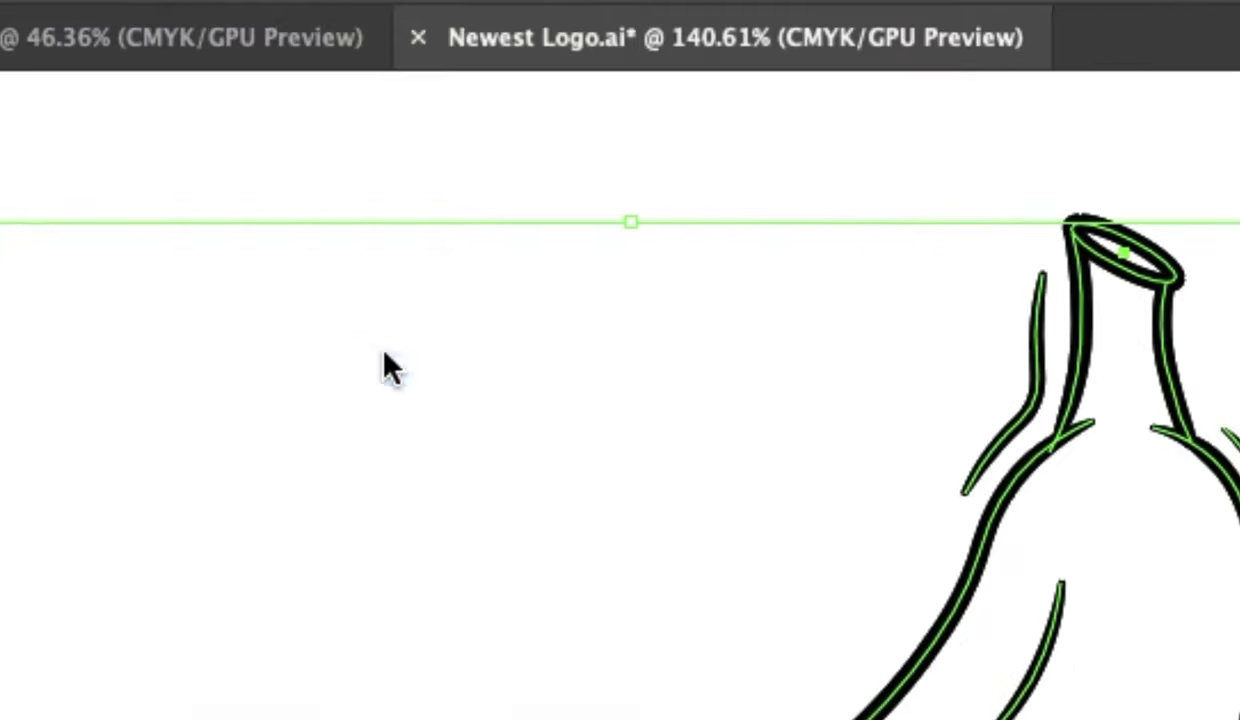
key("shift+m")
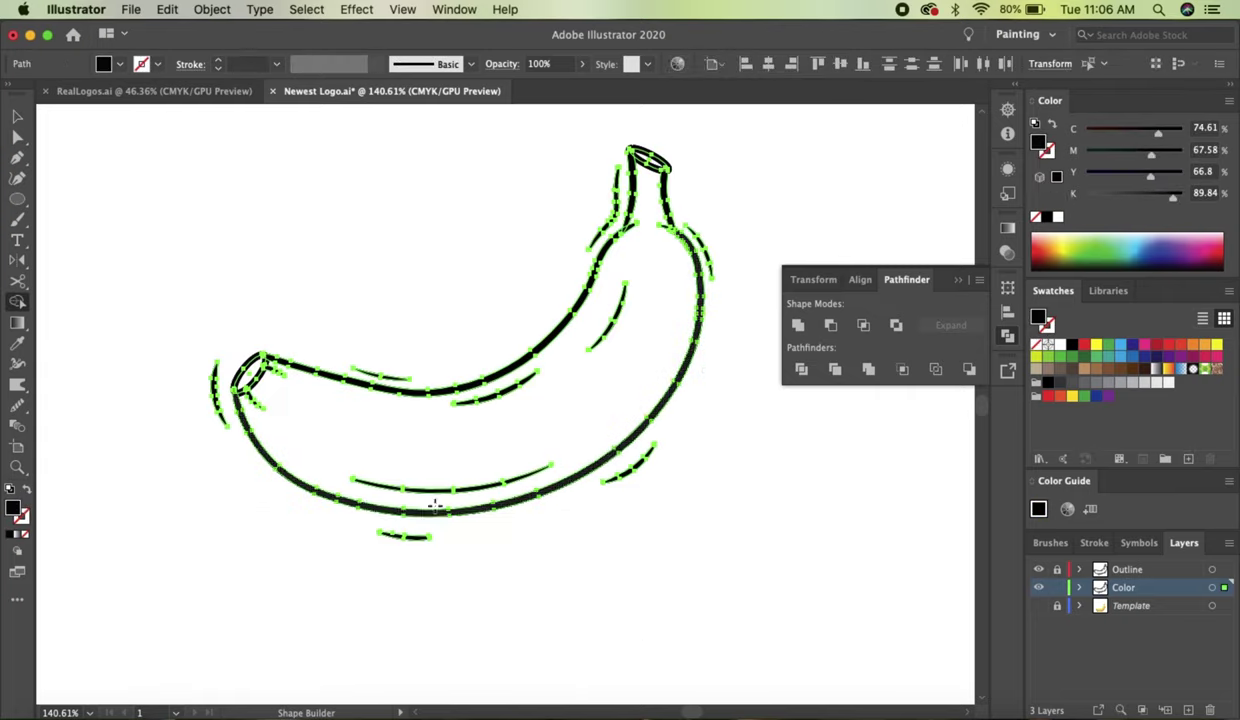
left_click(241, 360)
key("v")
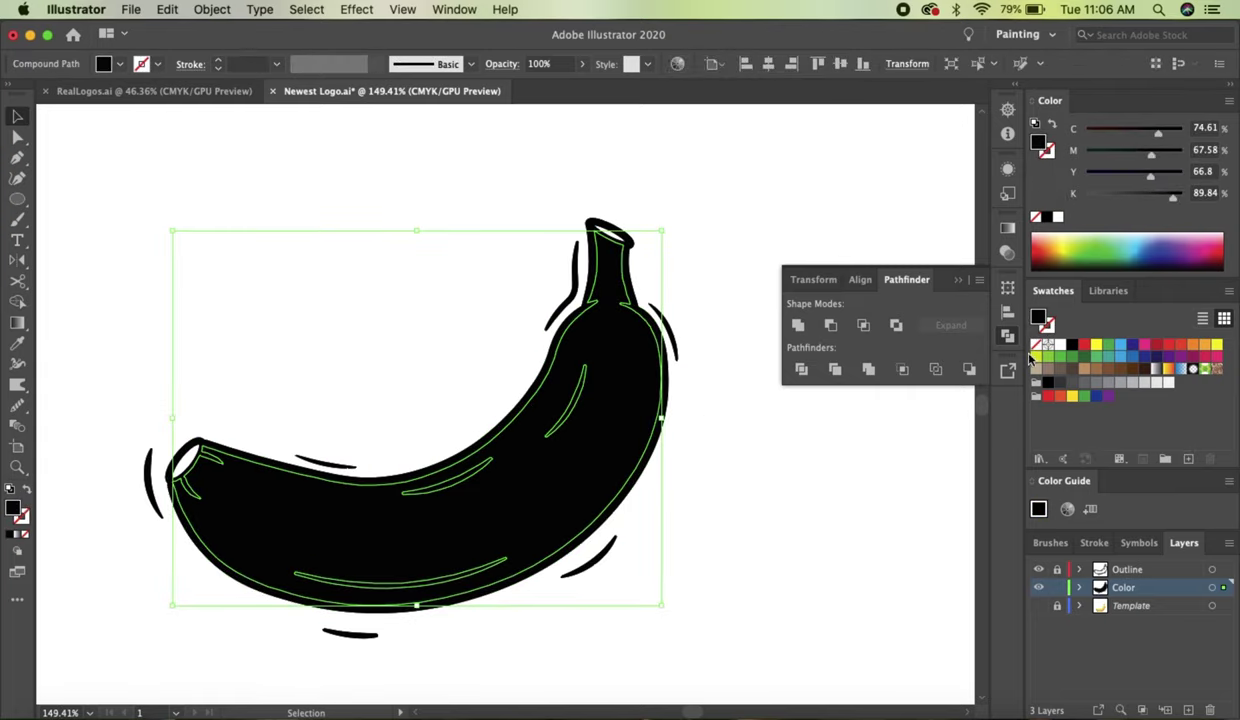
Fill the merged banana shape with bright yellow
left_click(1096, 344)
double_click(12, 506)
left_click(671, 388)
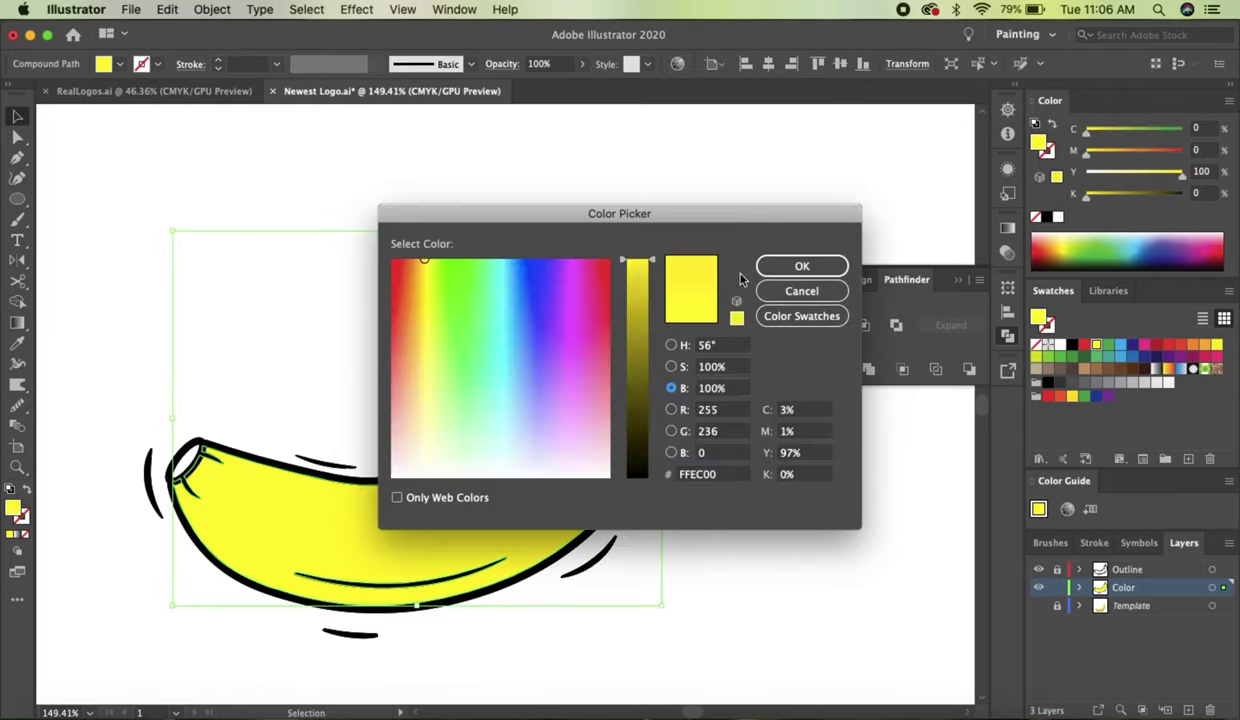
key("Return")
Swap the stem-top oval's fill and stroke and fill it with dark olive
scroll(573, 219, "up", 5)
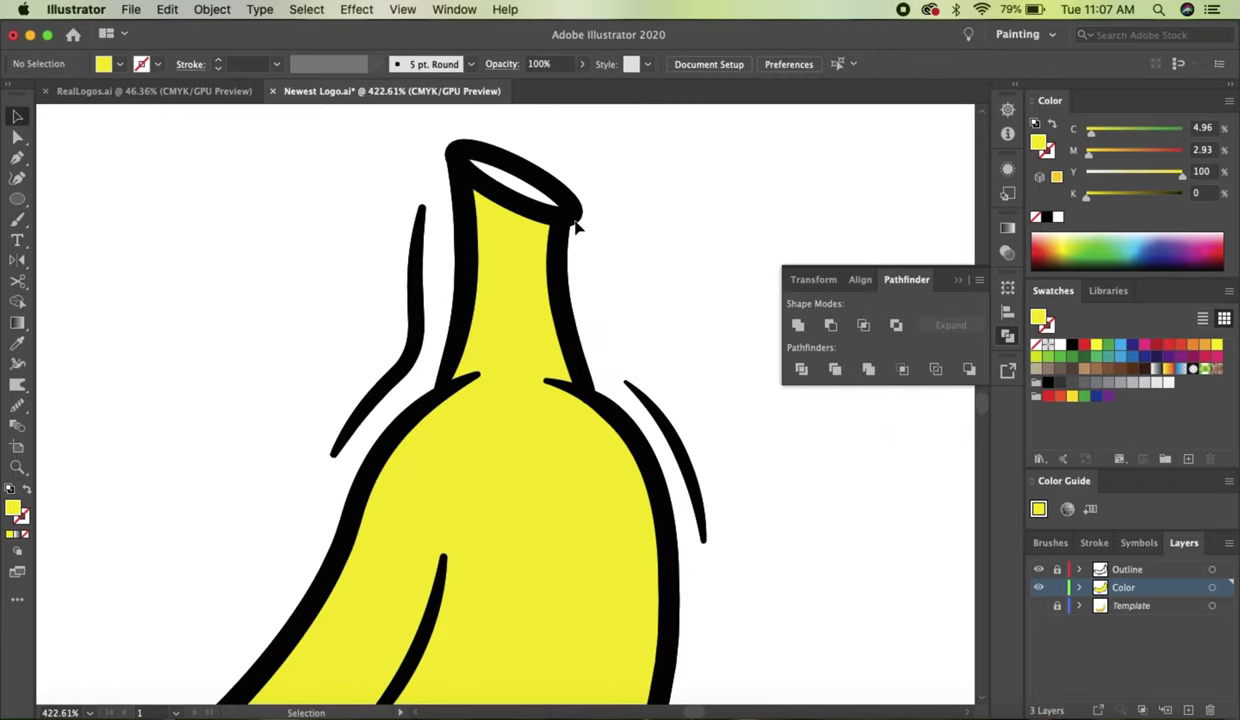
left_click(572, 214)
left_click(27, 489)
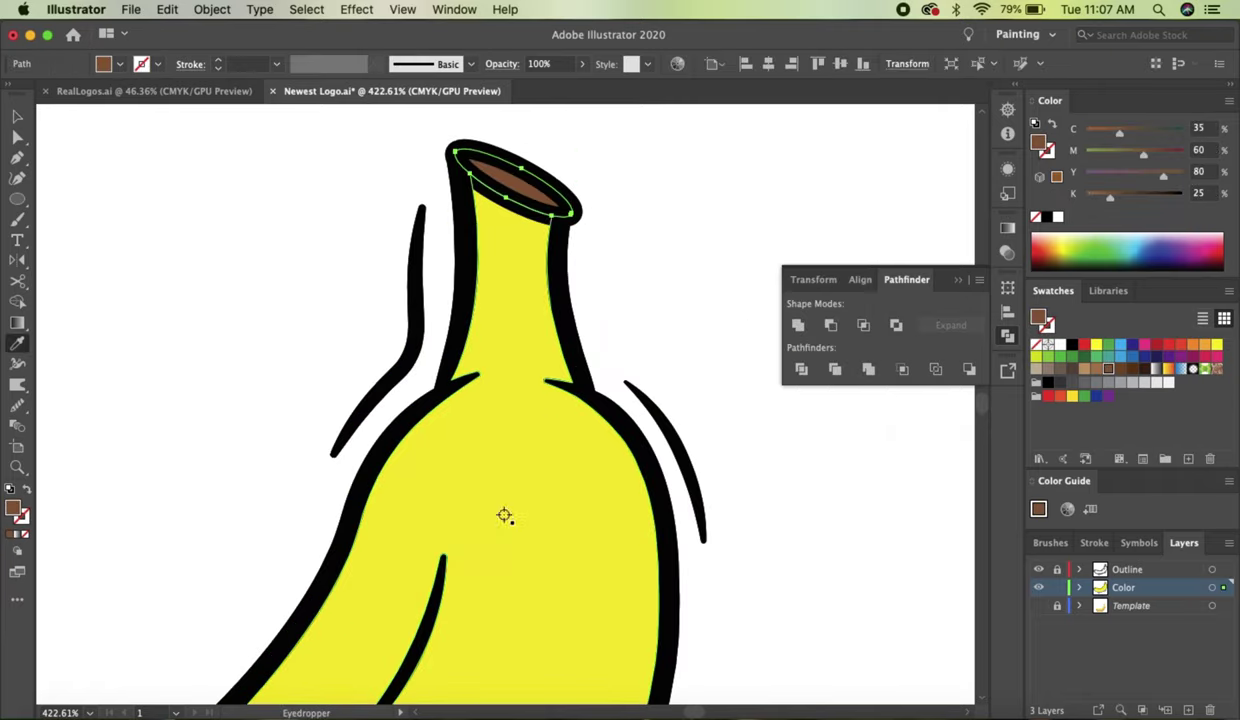
left_click(504, 515)
double_click(12, 506)
left_click(653, 360)
key("Return")
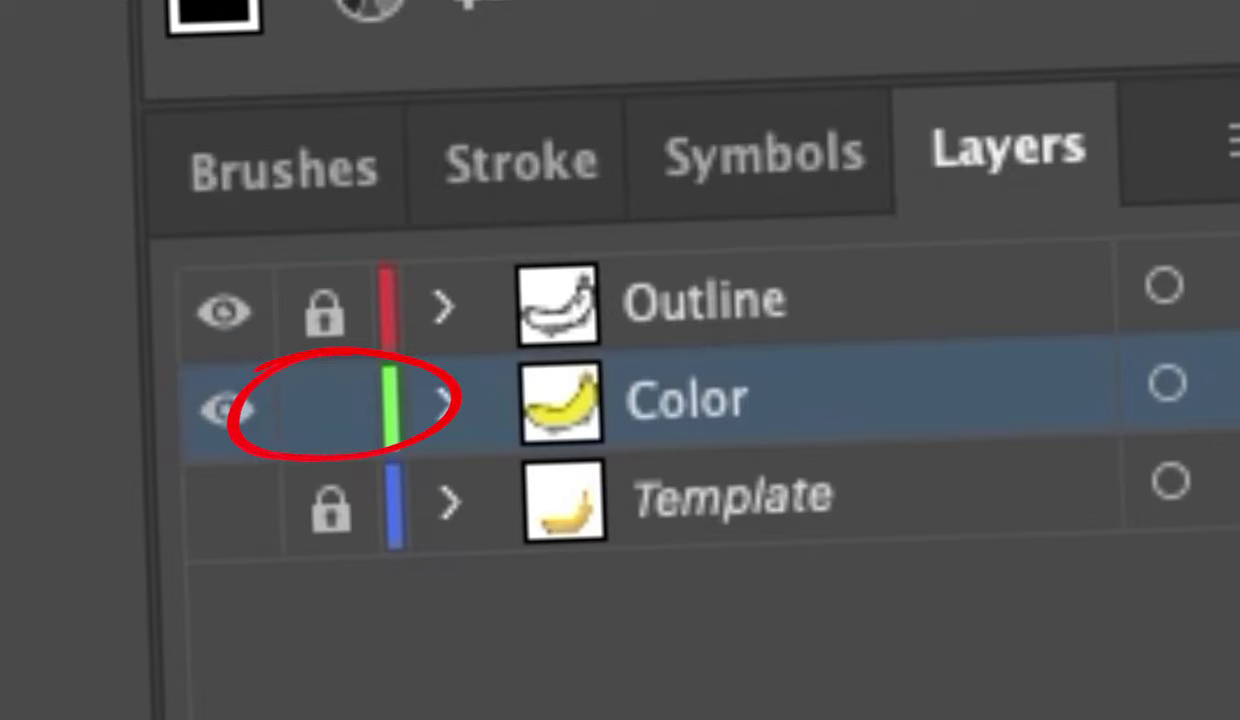
key("shift+grave")
Trace a closed shading shape along the banana's lower and right edges
left_click(370, 526)
left_click(563, 501)
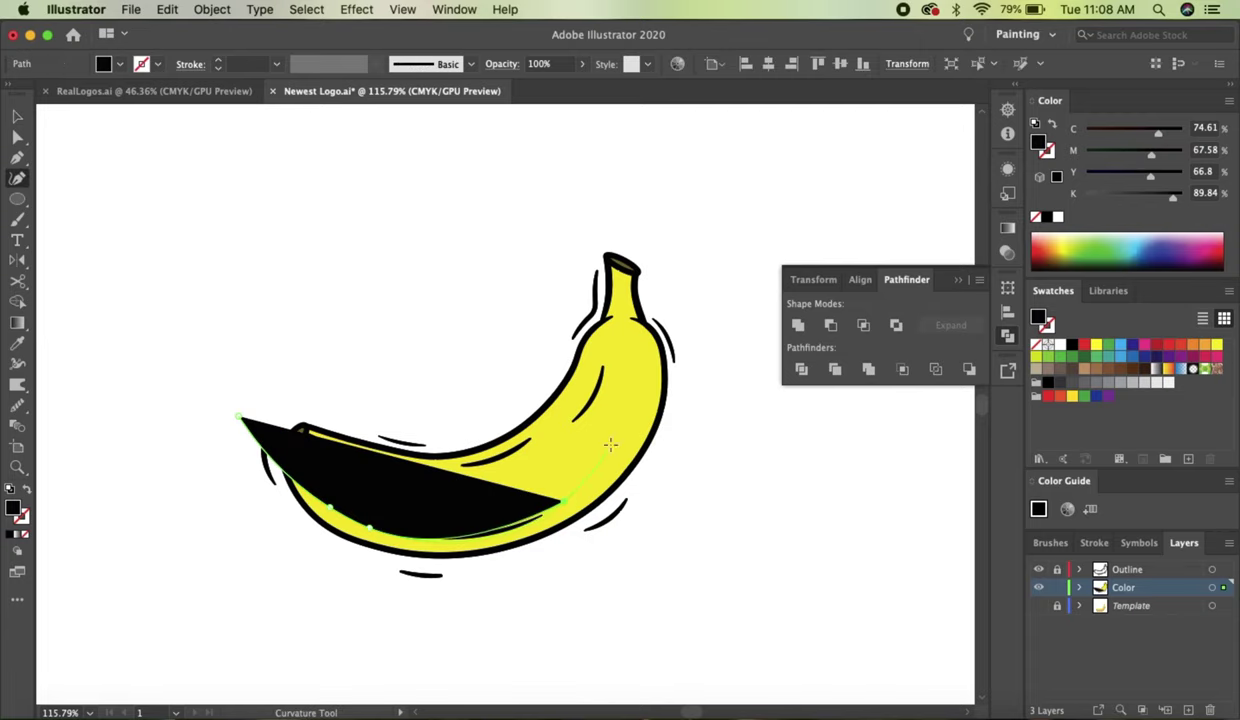
left_click(611, 444)
left_click(642, 400)
left_click(640, 345)
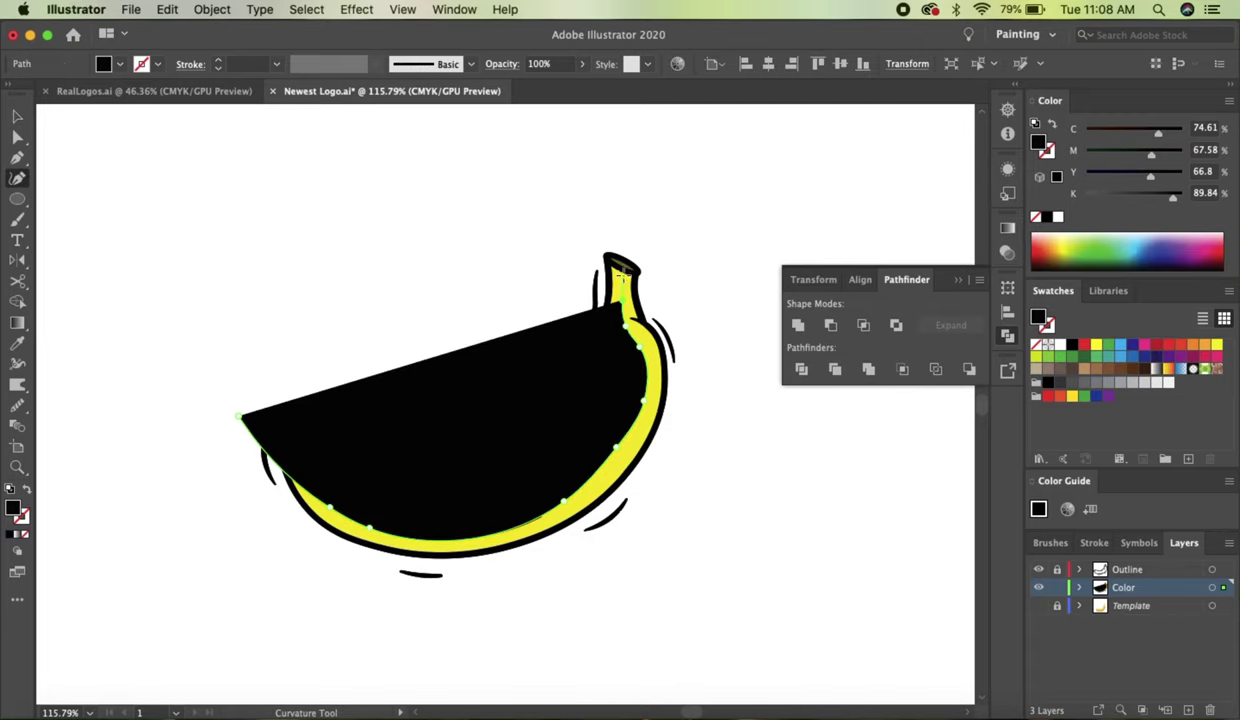
left_click(718, 420)
left_click(470, 594)
left_click(240, 415)
Fill the shading shape with a darker mustard version of the banana's yellow
key("i")
left_click(533, 455)
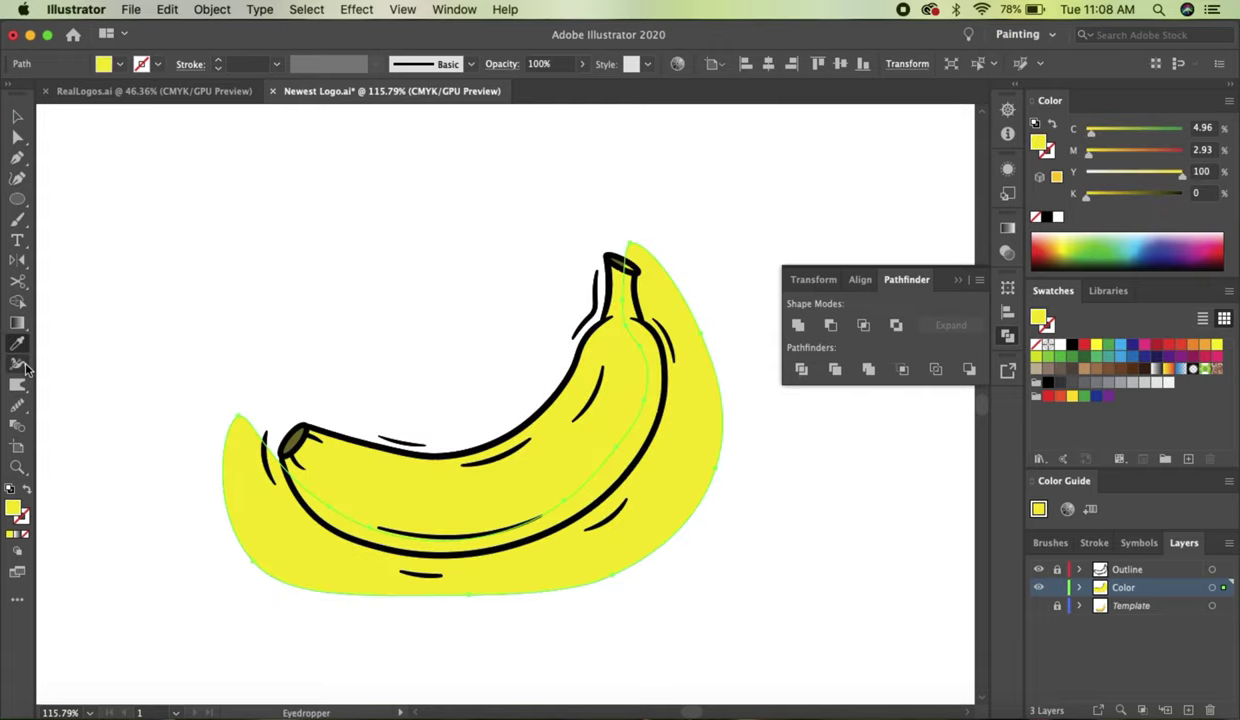
double_click(12, 509)
left_click(795, 268)
Trim away the shading that spills outside the banana outline
left_click(621, 263, "shift")
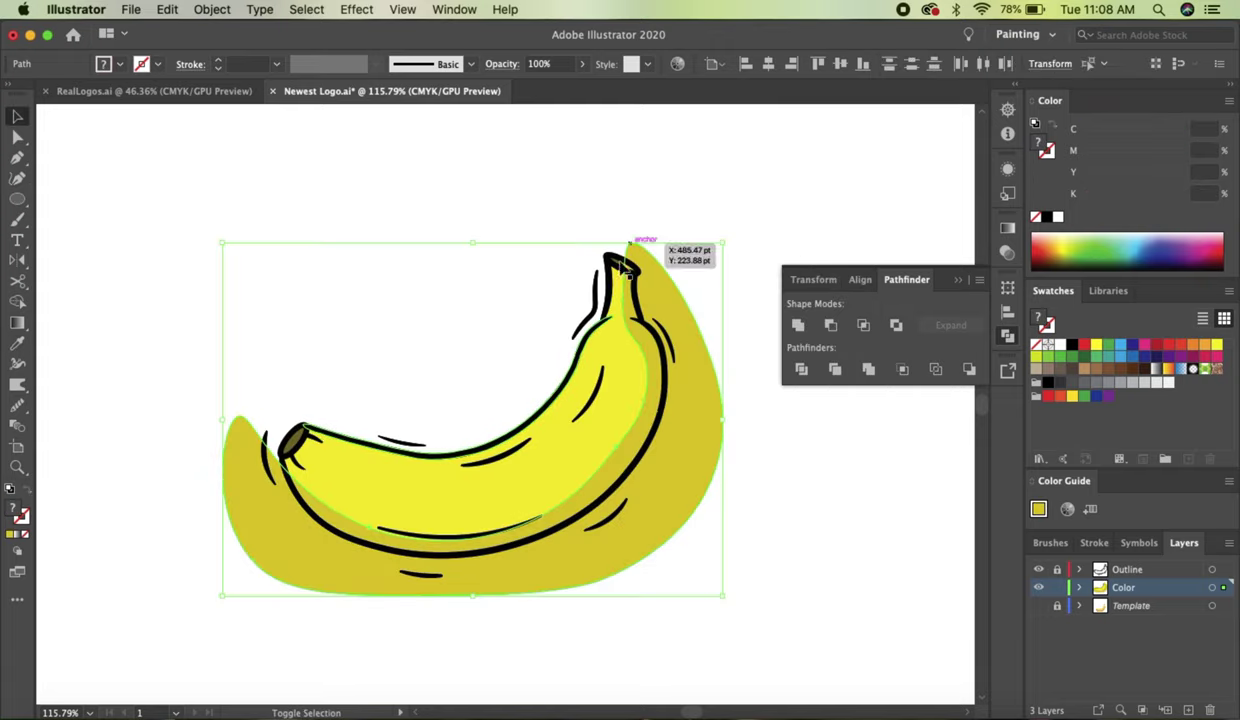
key("shift+m")
left_click(711, 407, "alt")
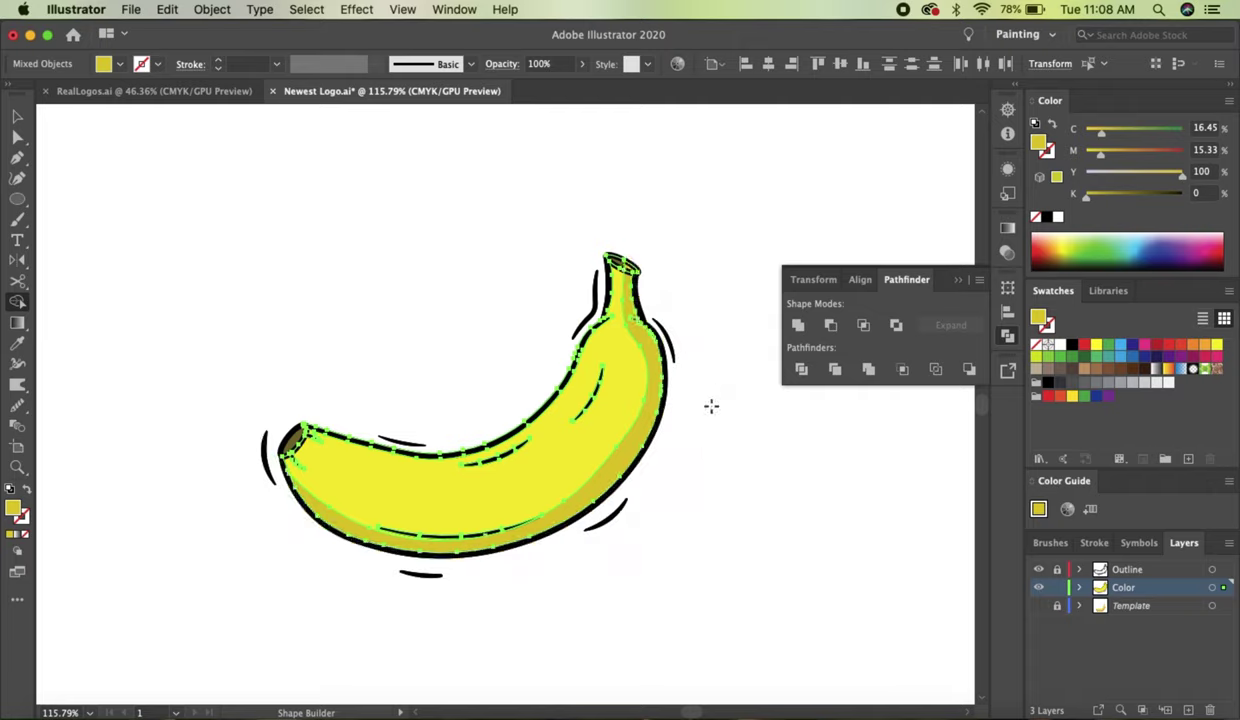
key("v")
key("a")
left_click(418, 272)
scroll(418, 272, "right", 5)
key("l")
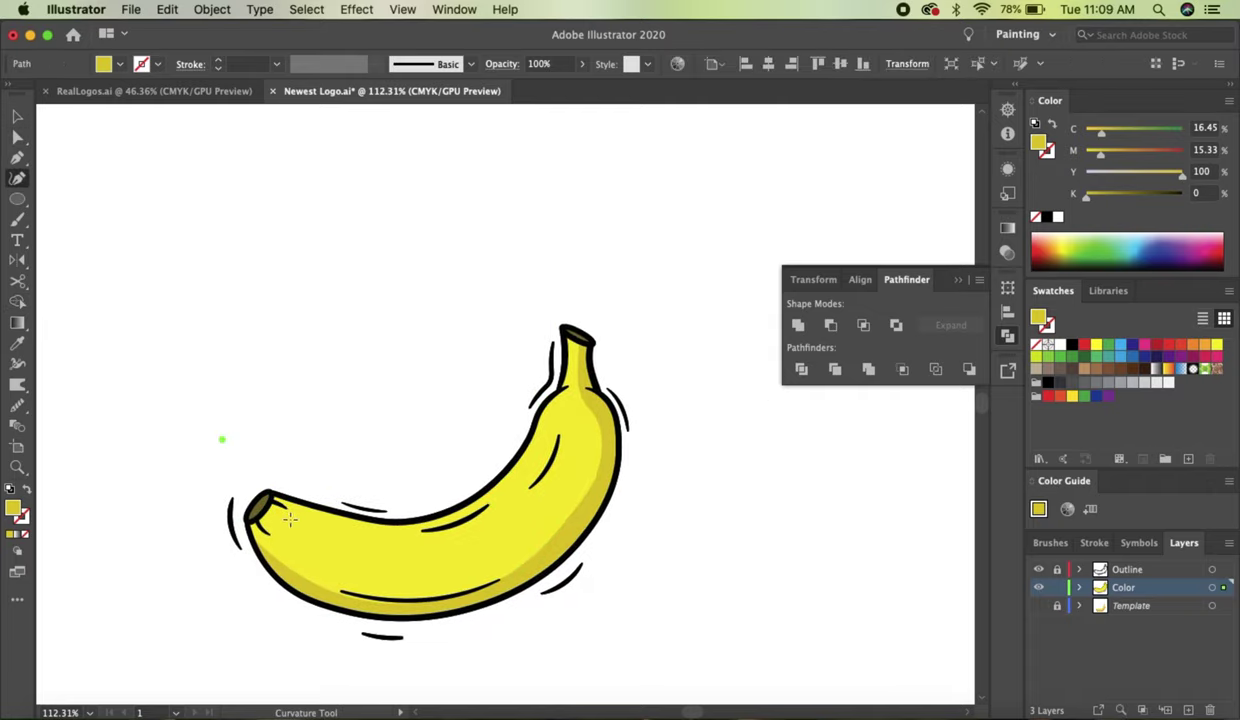
Draw a highlight shape over the banana's top and fill it pale yellow #FFF16C
left_click(528, 430)
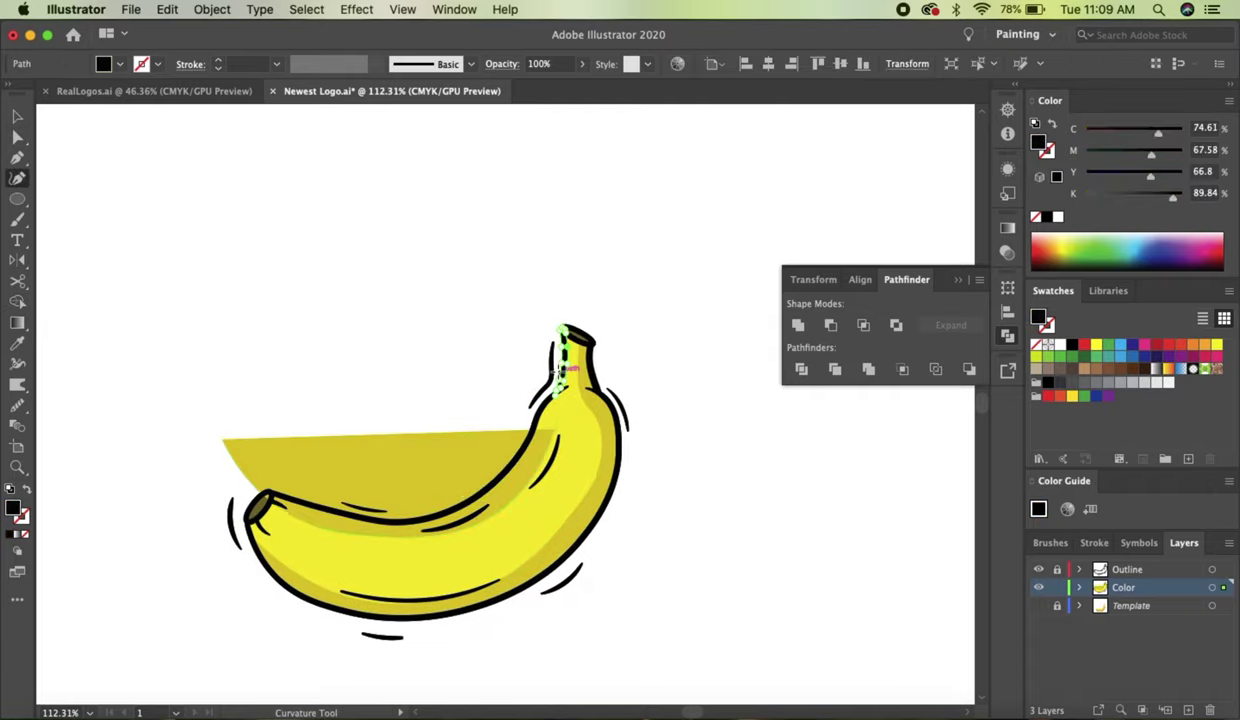
left_click(552, 327)
left_click(227, 439)
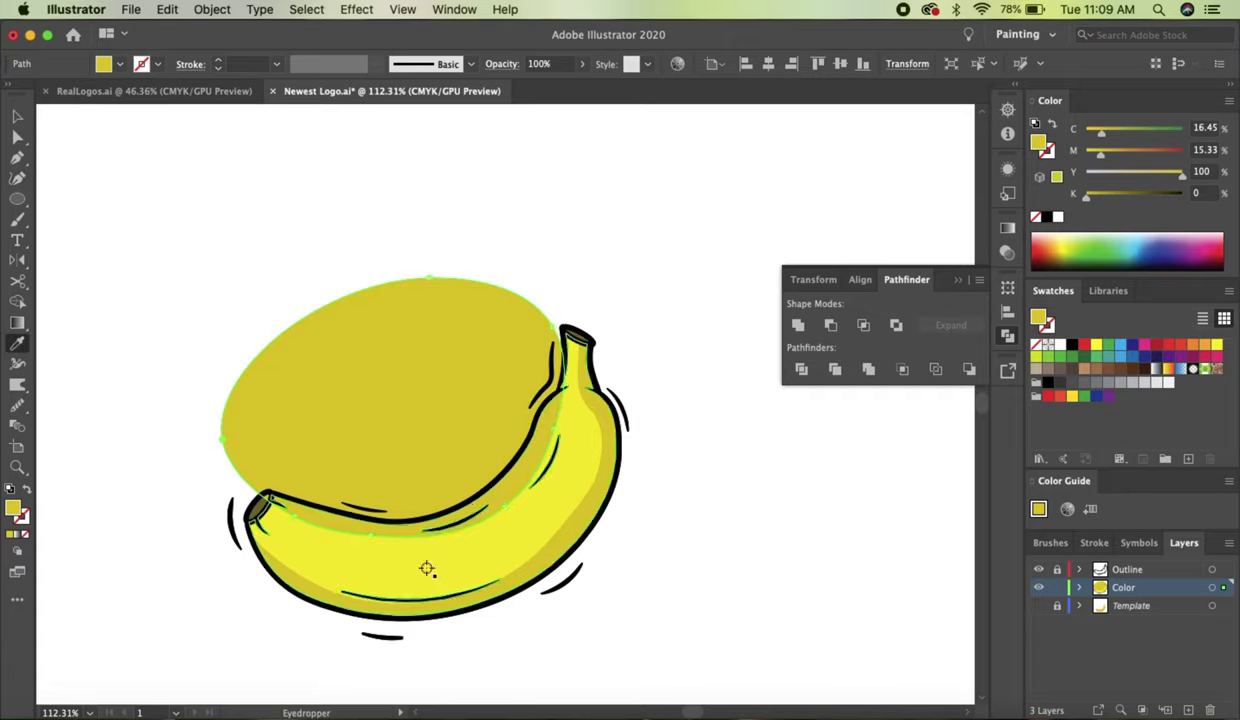
key("i")
left_click(429, 568)
key("v")
double_click(13, 509)
left_click_drag(637, 277, 637, 352)
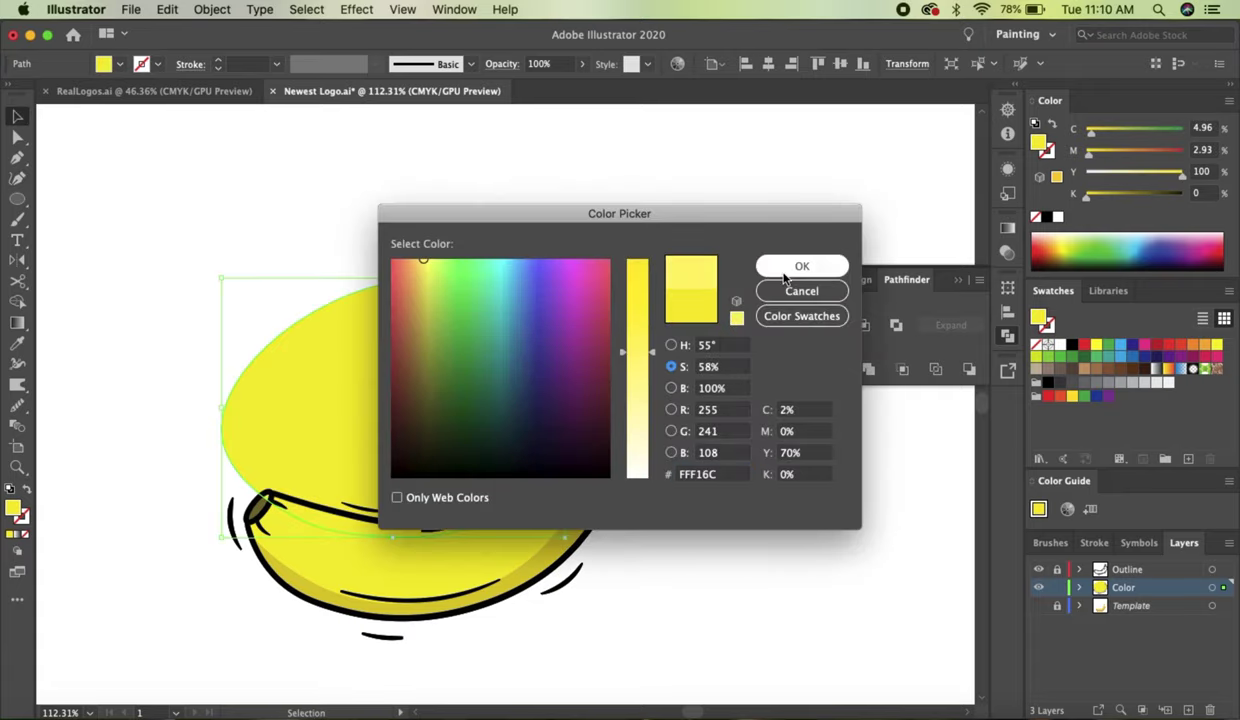
left_click(802, 266)
key("super+a")
key("shift+m")
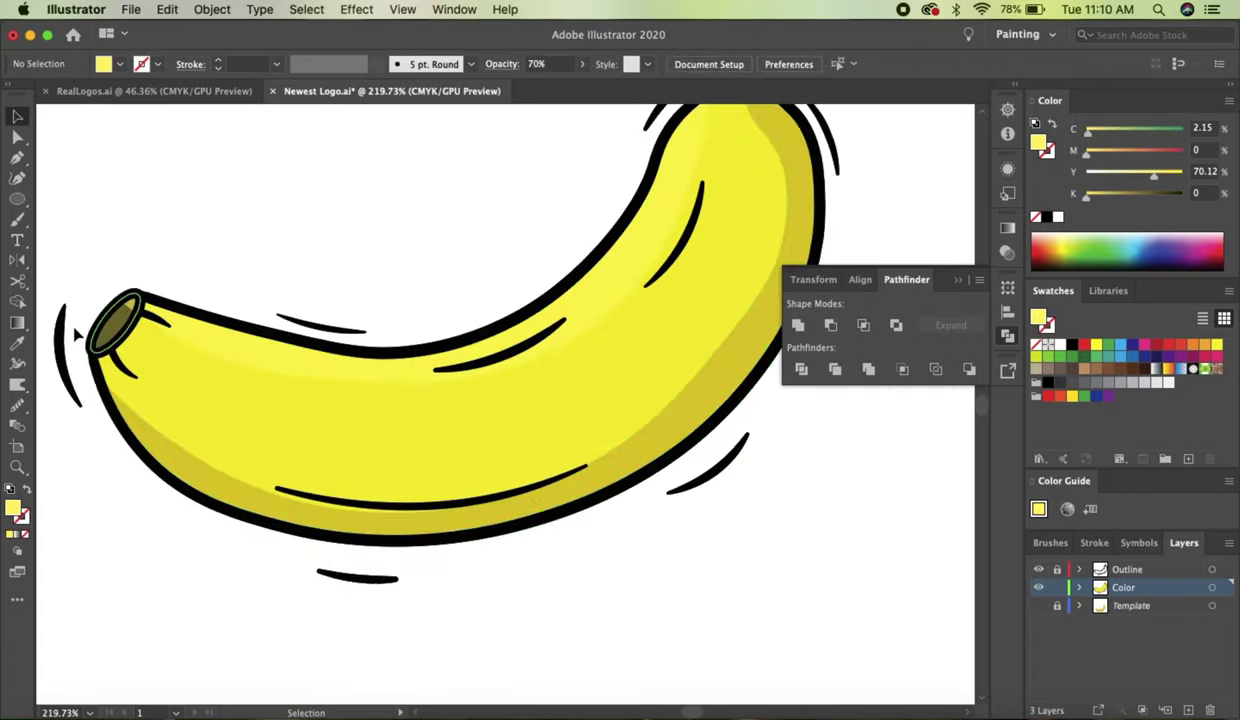
Draw a small oval on the lower banana body and fill it with the darker mustard shade
left_click_drag(420, 472, 495, 478)
key("a")
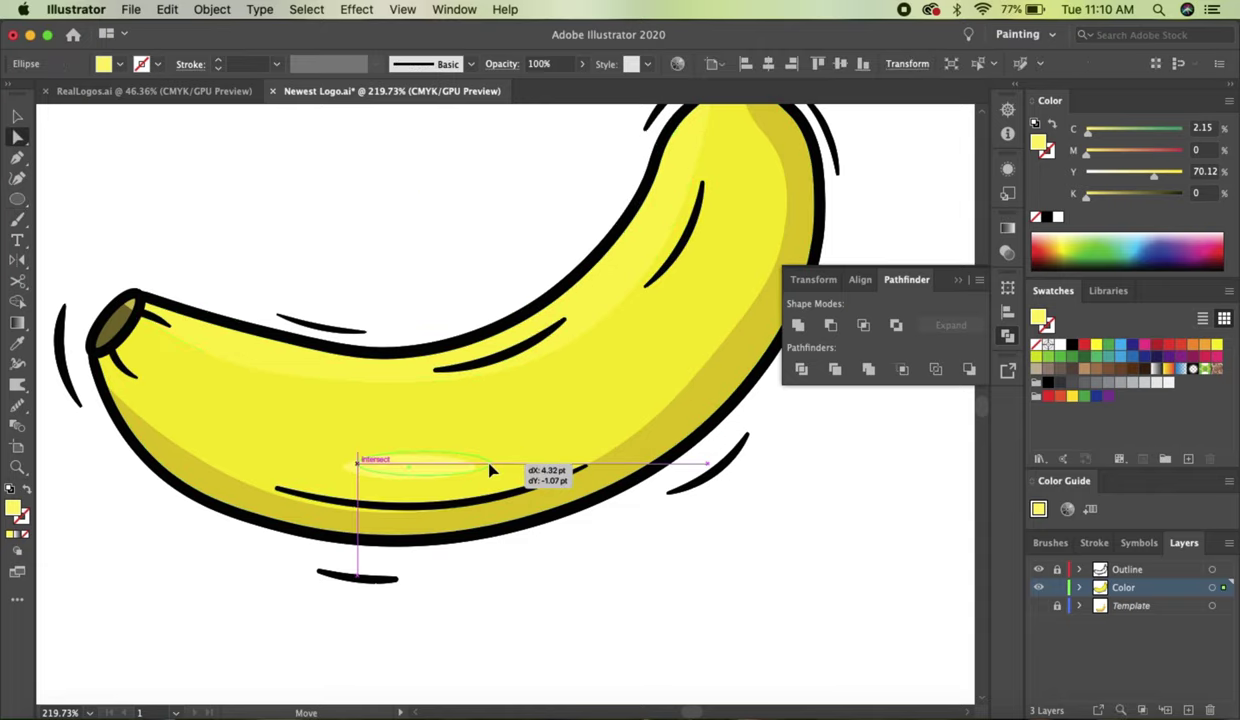
key("v")
key("i")
left_click(714, 429)
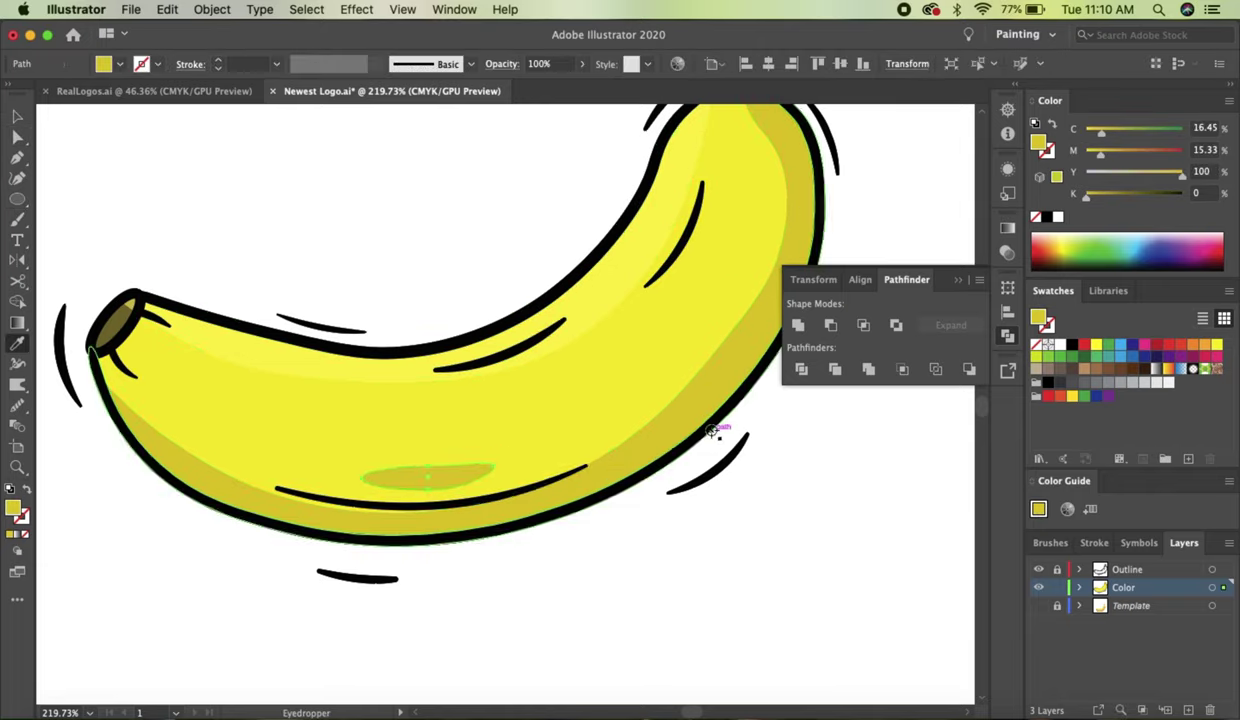
key("v")
scroll(415, 576, "down", 3)
scroll(385, 576, "up", 5)
scroll(385, 576, "down", 5)
scroll(263, 546, "up", 3)
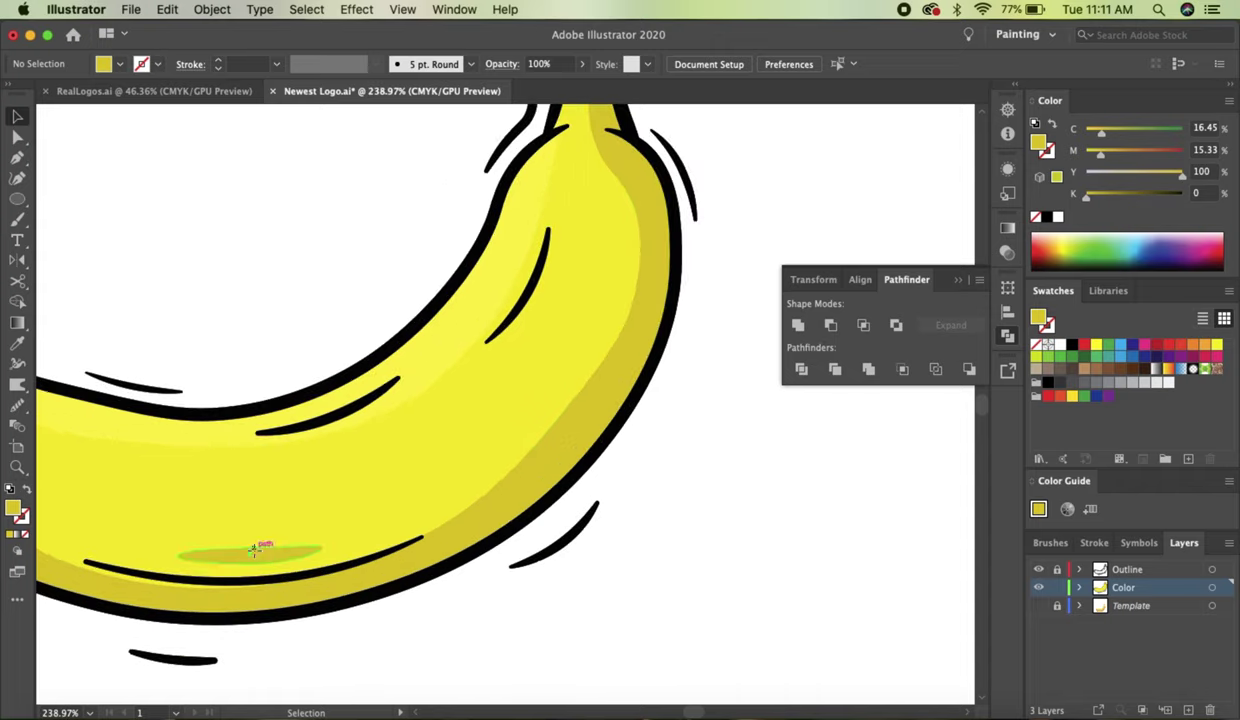
Place two copies of the shading oval higher on the banana body, one rotated
mouse_move(263, 546)
left_mouse_down()
mouse_move(415, 421)
mouse_move(488, 472)
left_mouse_up()
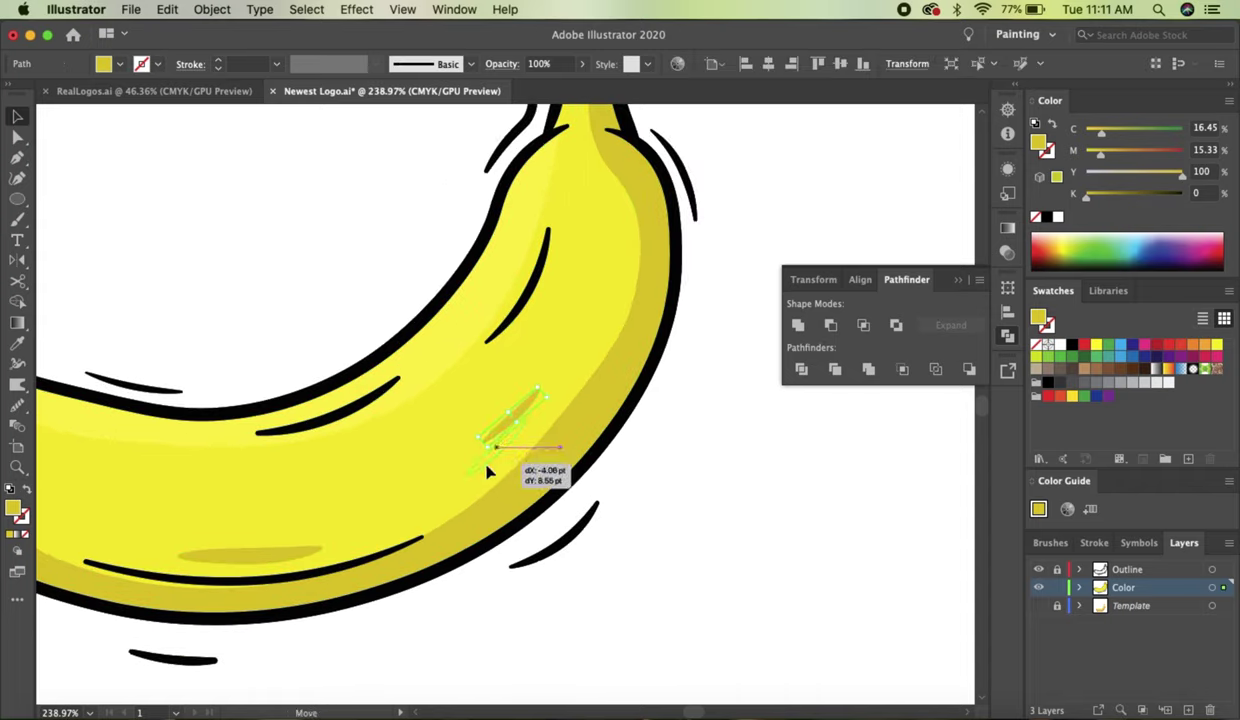
scroll(747, 498, "down", 3)
scroll(620, 407, "up", 5)
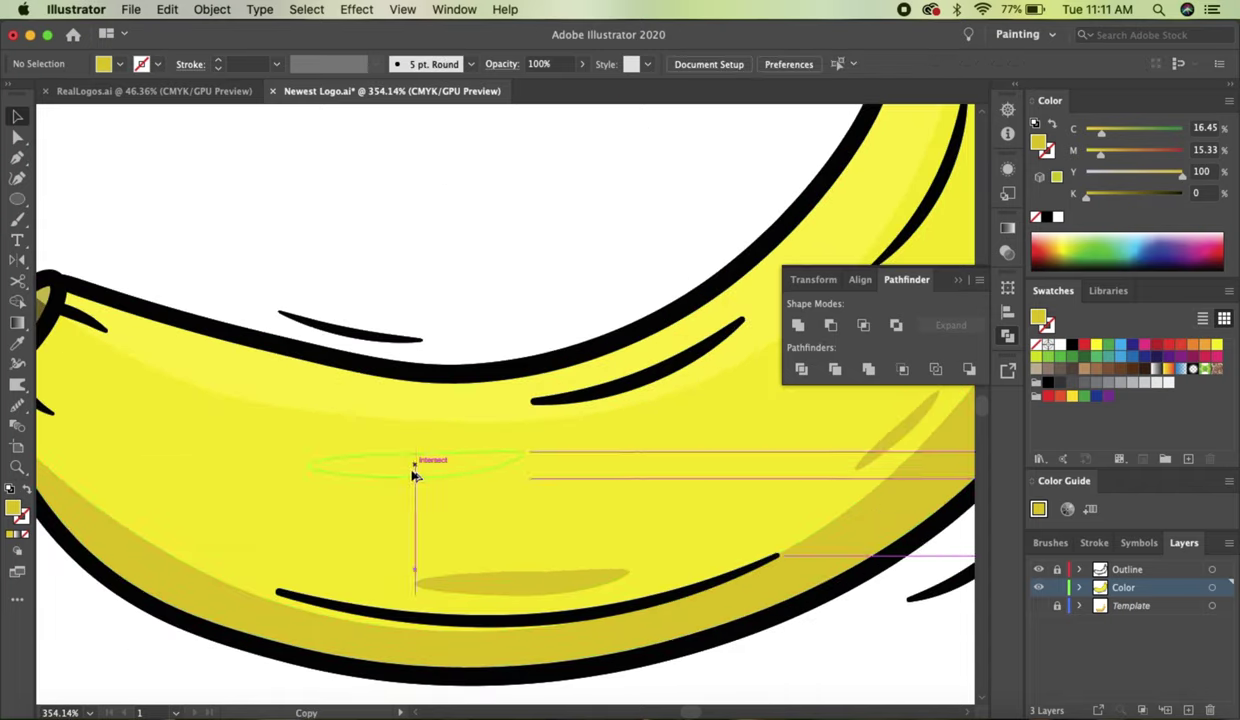
left_click_drag(415, 475, 562, 462)
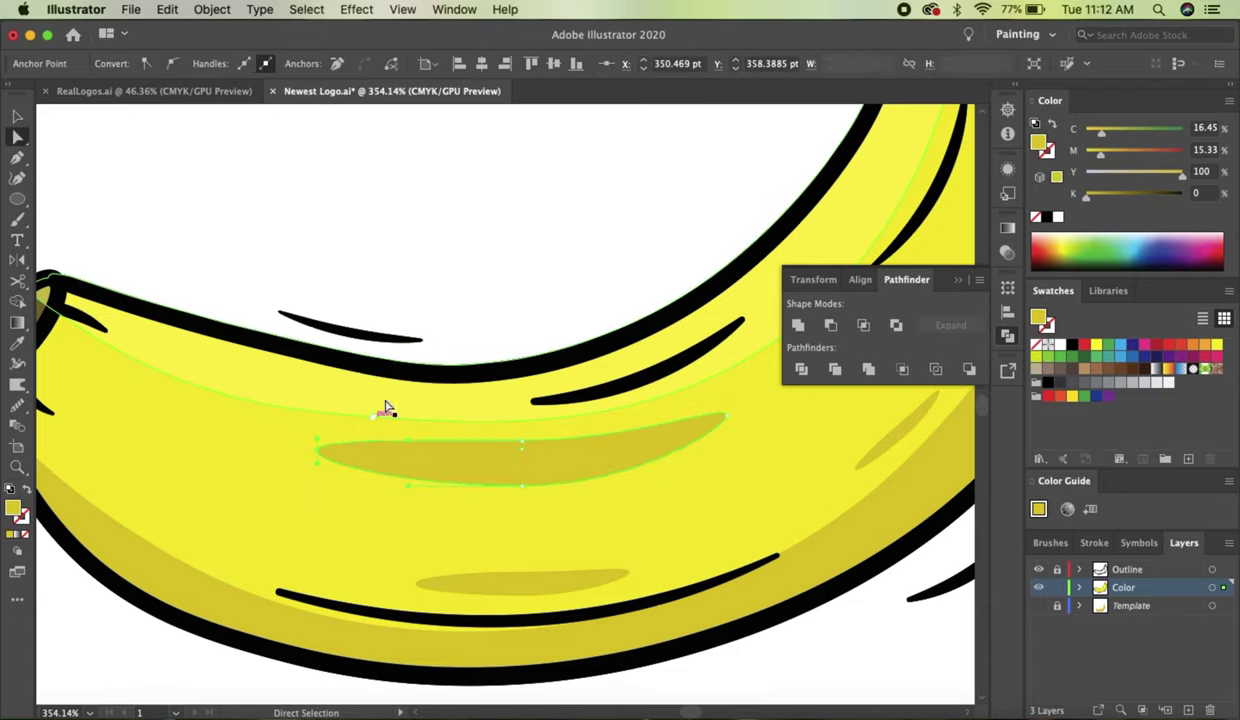
scroll(360, 300, "down", 5)
scroll(458, 295, "up", 3)
Nudge an anchor point of the pale highlight streak near the stem
left_click(510, 420)
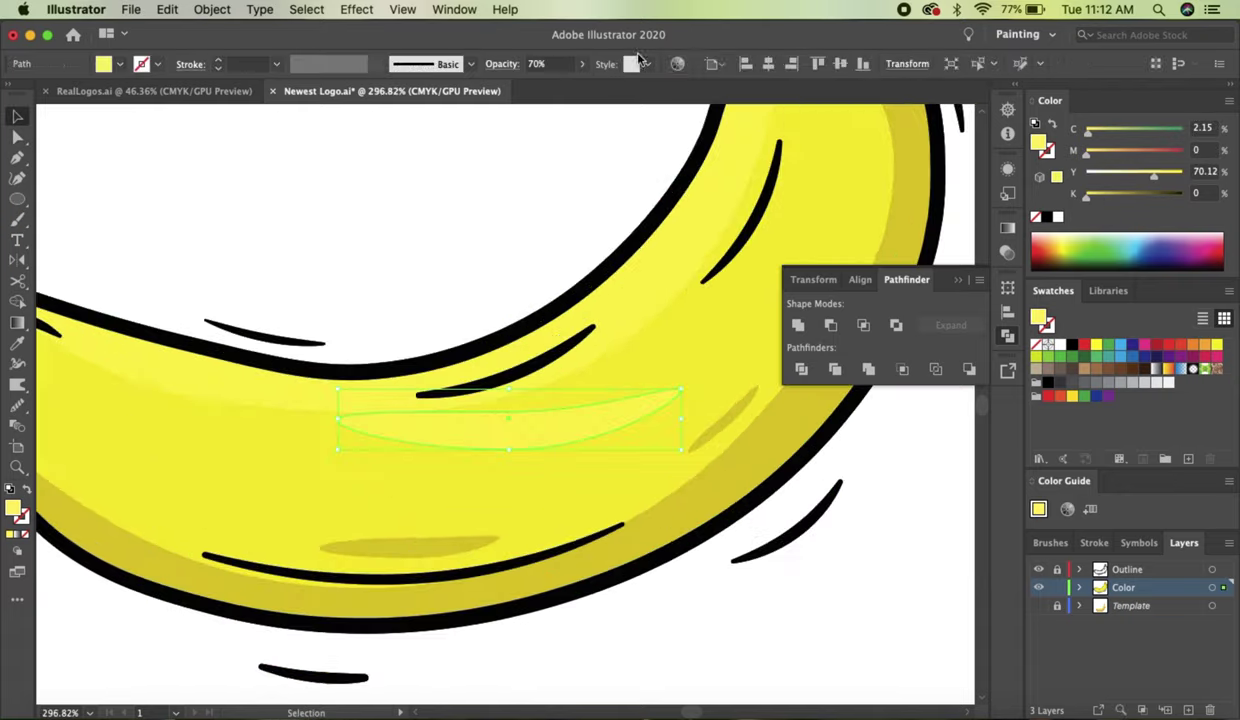
key("super+shift+a")
scroll(450, 390, "up", 3)
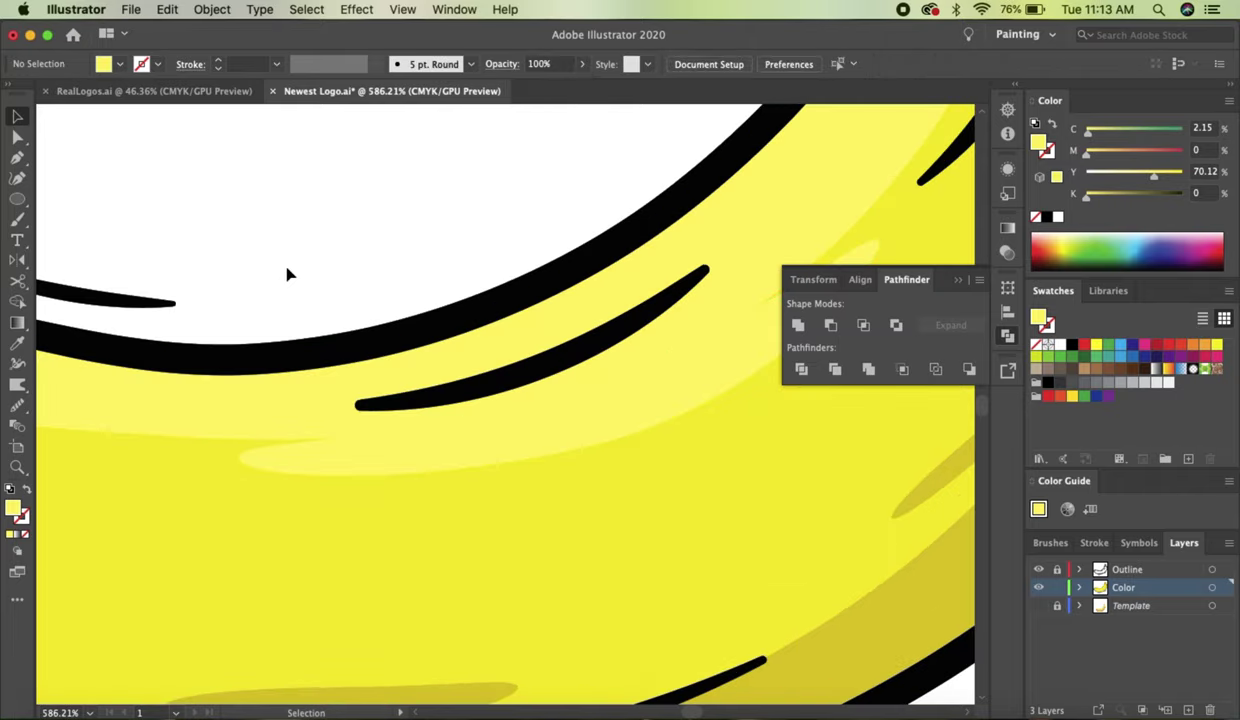
scroll(287, 274, "down", 5)
scroll(470, 240, "up", 5)
key("a")
left_click_drag(512, 307, 507, 307)
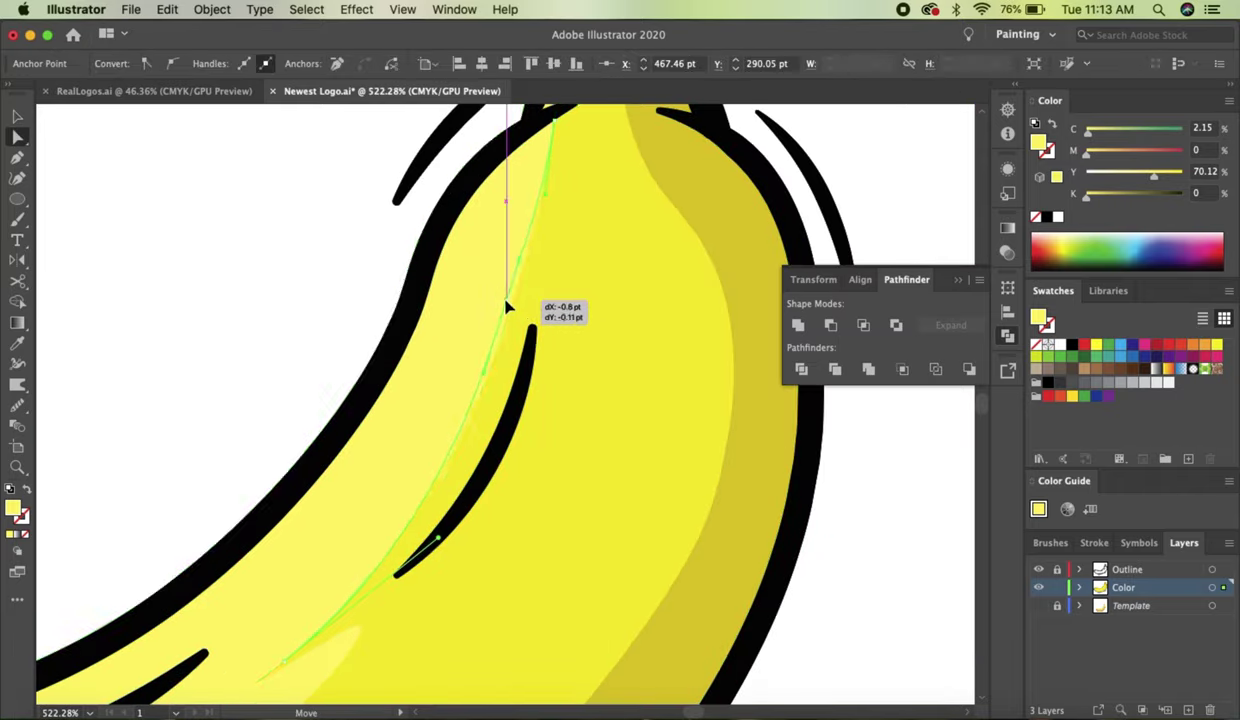
Add a new layer named BACKGROUND beneath Color and make it the active layer
key("super+0")
left_click_drag(1130, 587, 1141, 618)
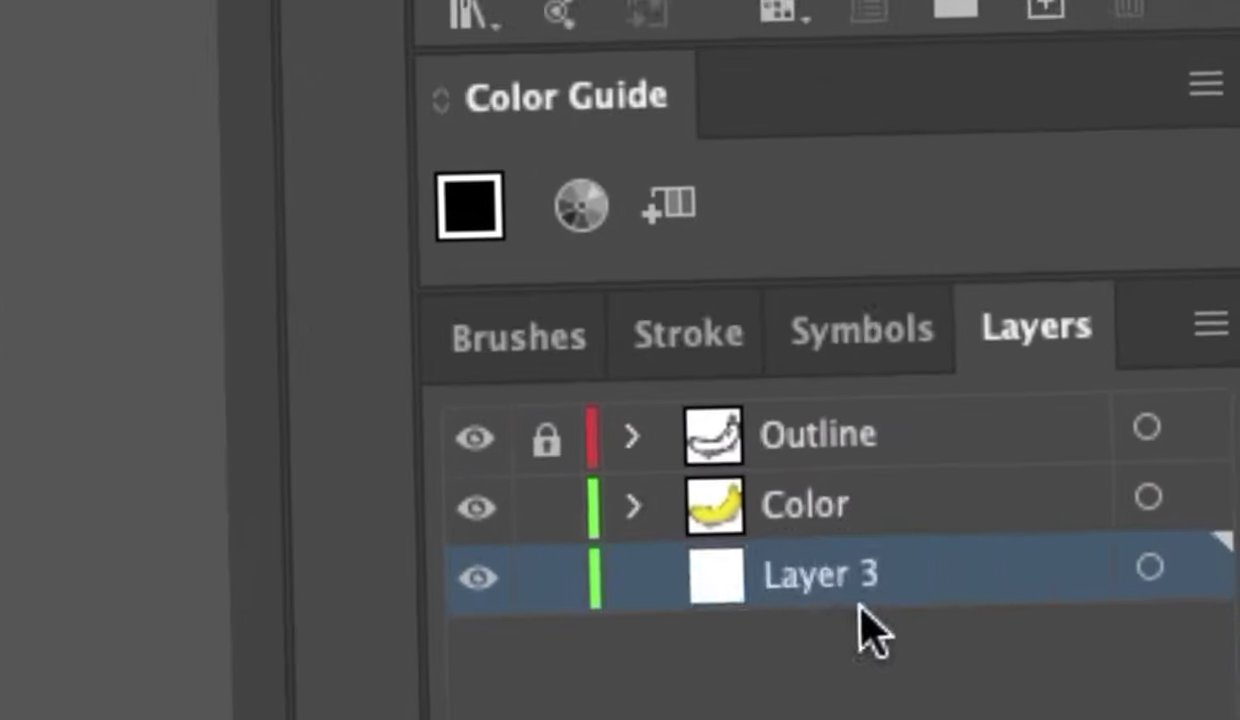
double_click(835, 578)
type("BACKGROUND")
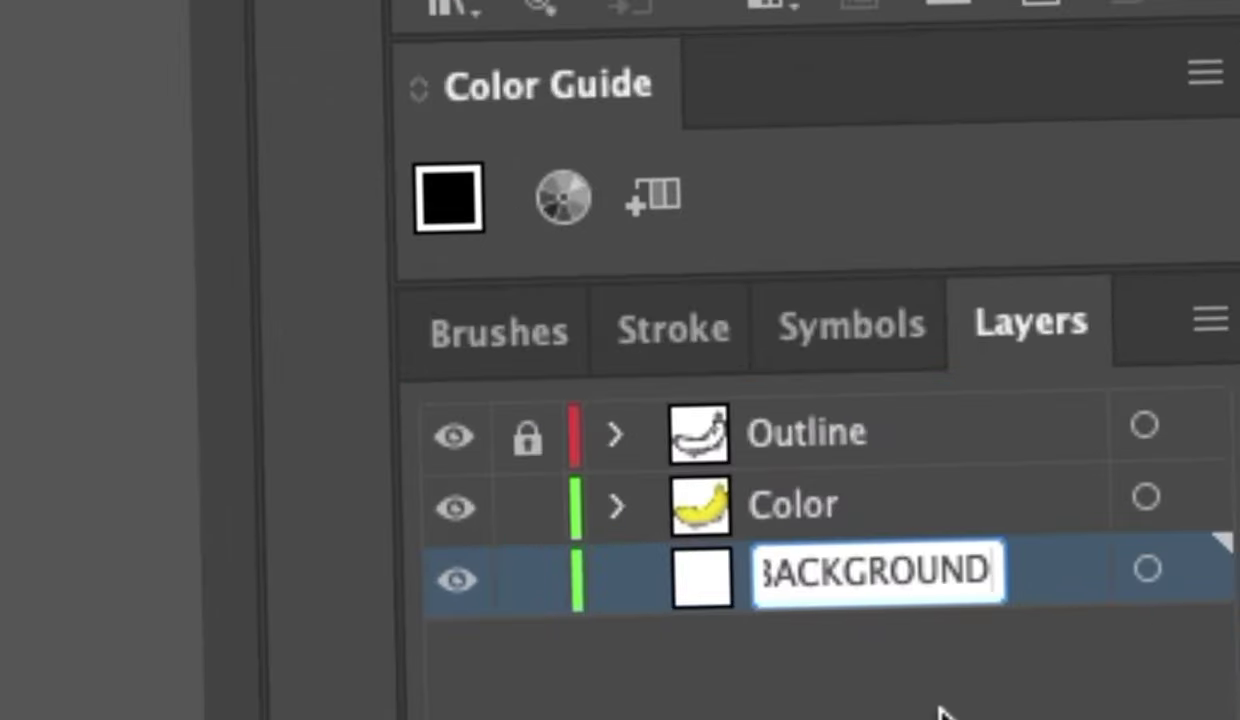
left_click(938, 710)
left_click(640, 575)
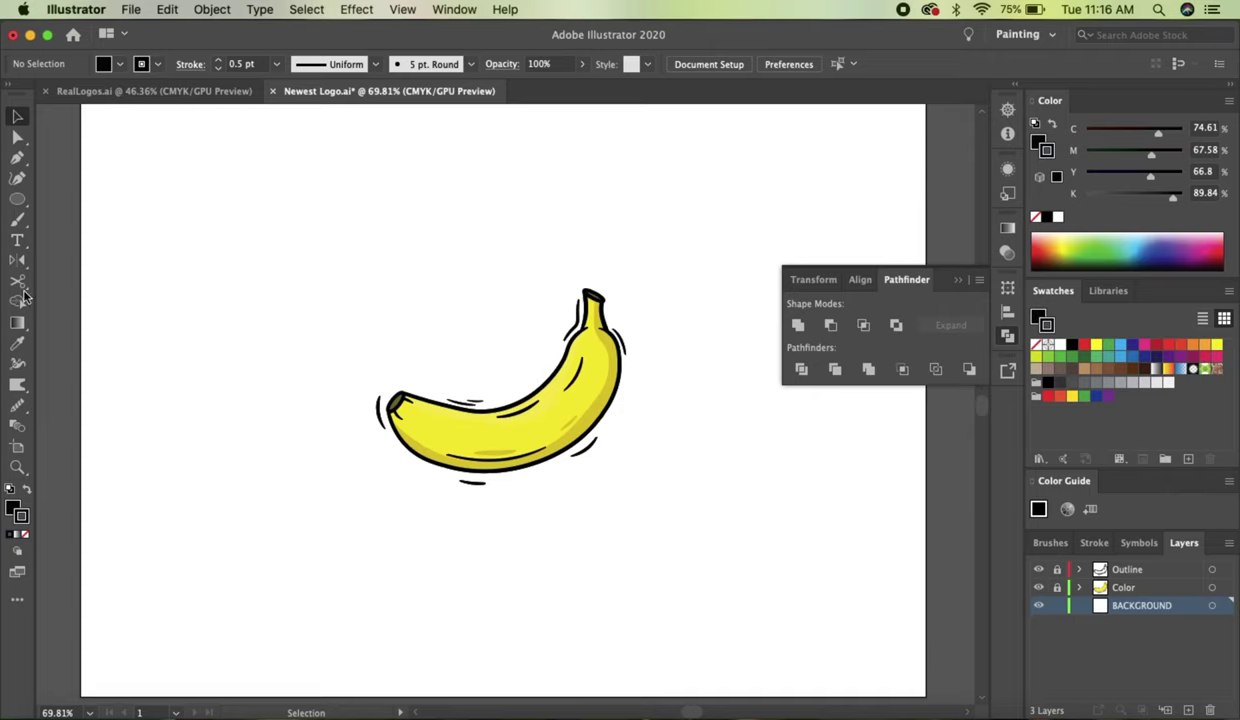
Draw a yellow, stroke-less rectangle over most of the artboard on the BACKGROUND layer
key("m")
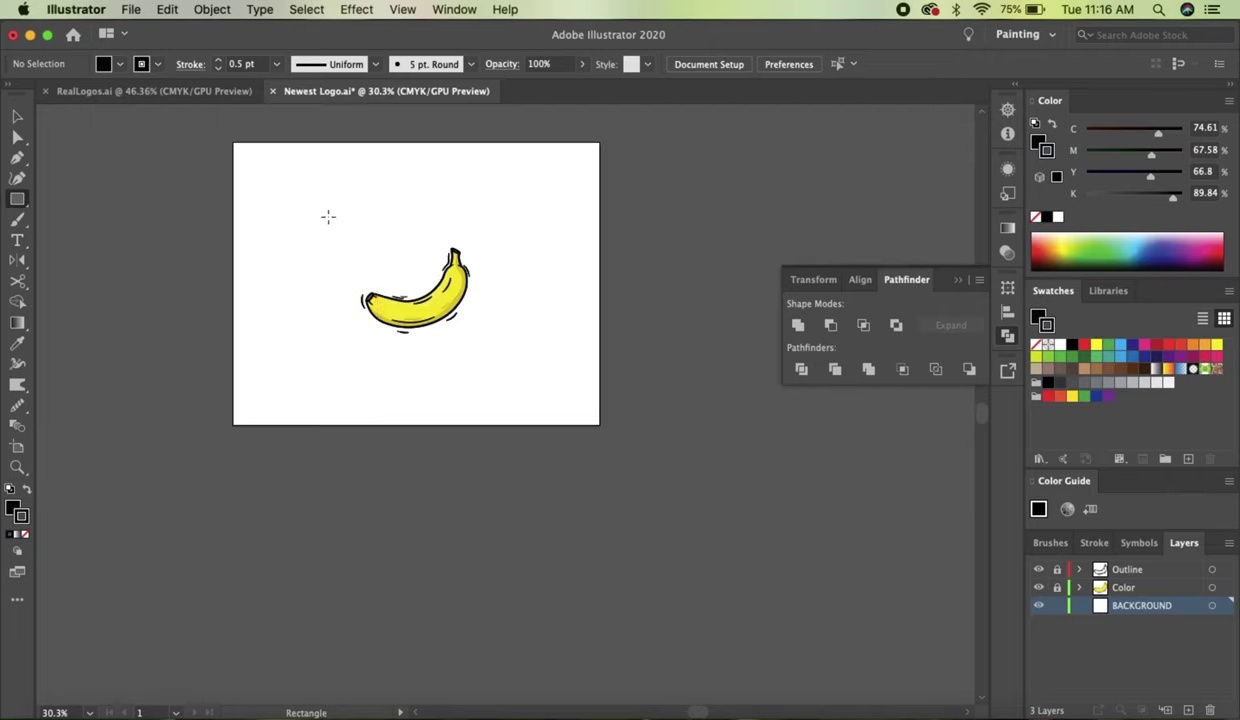
left_click_drag(581, 401, 581, 401)
key("v")
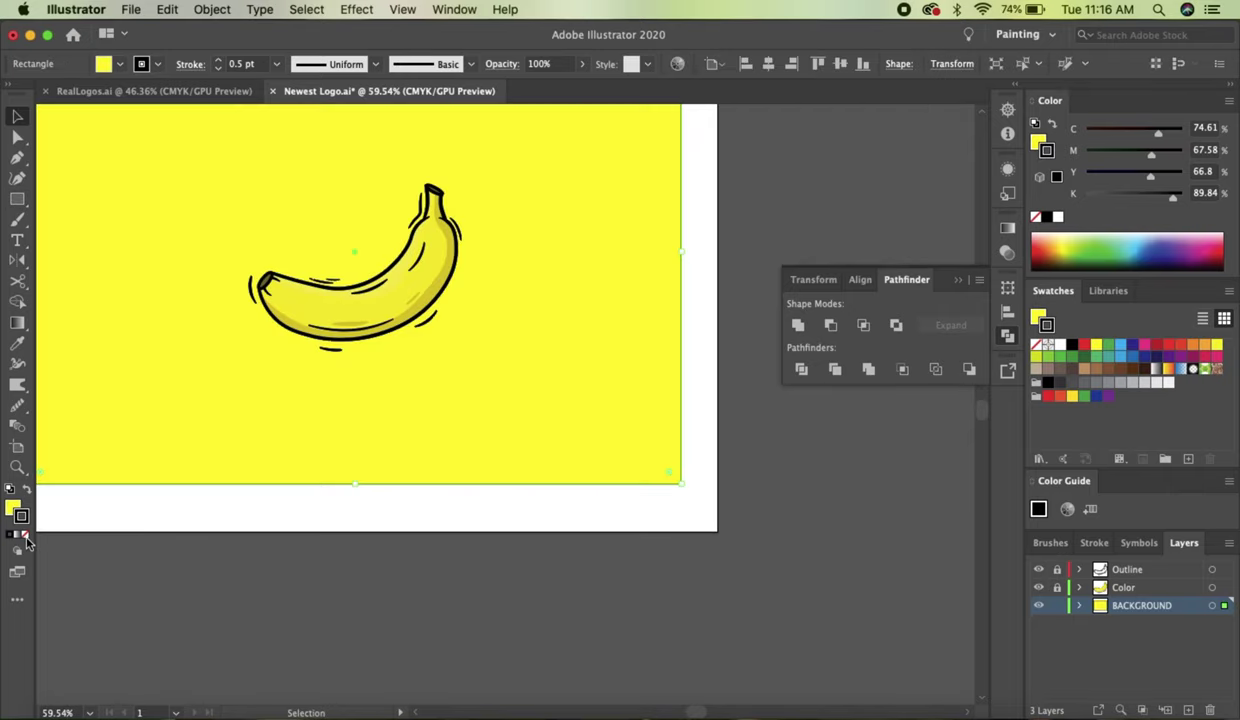
double_click(440, 421)
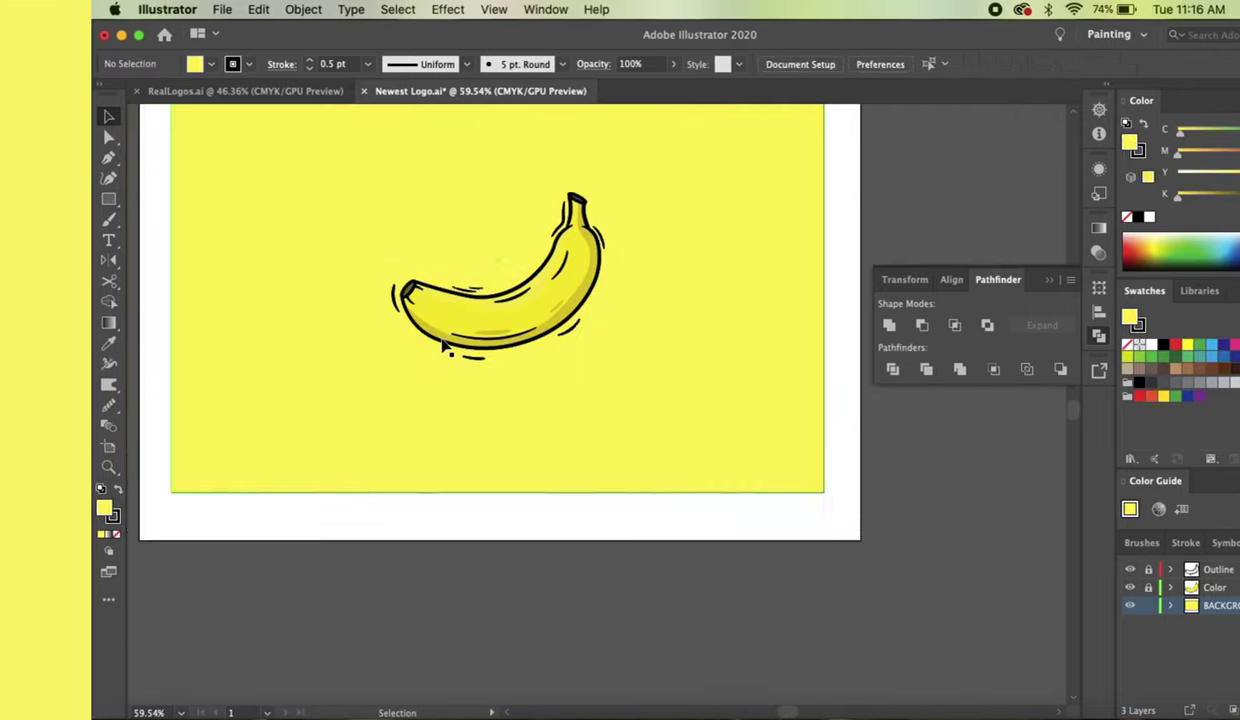